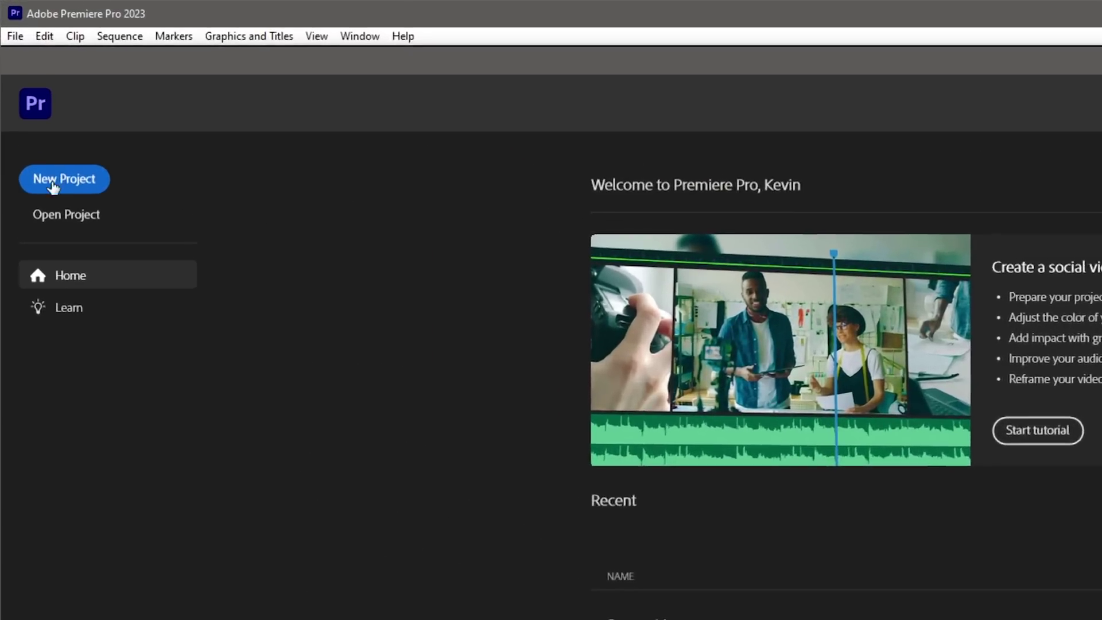
- Start a new project and name it "Video Commercial Tutorial"
left_click(55, 185)
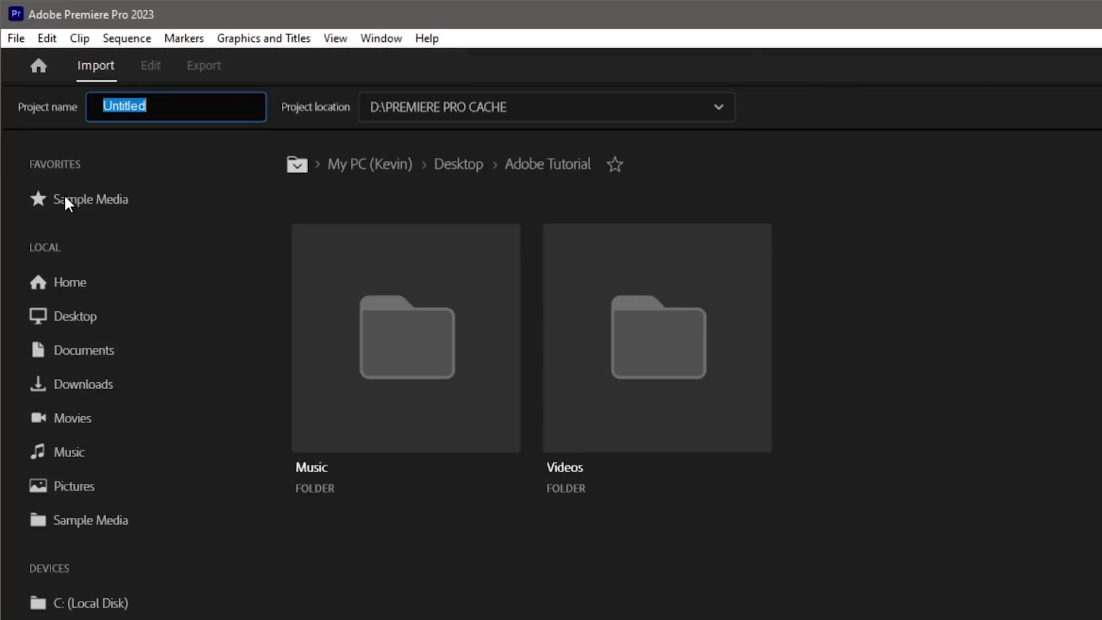
left_click(172, 101)
double_click(172, 101)
type("Video Commercial Tutorial")
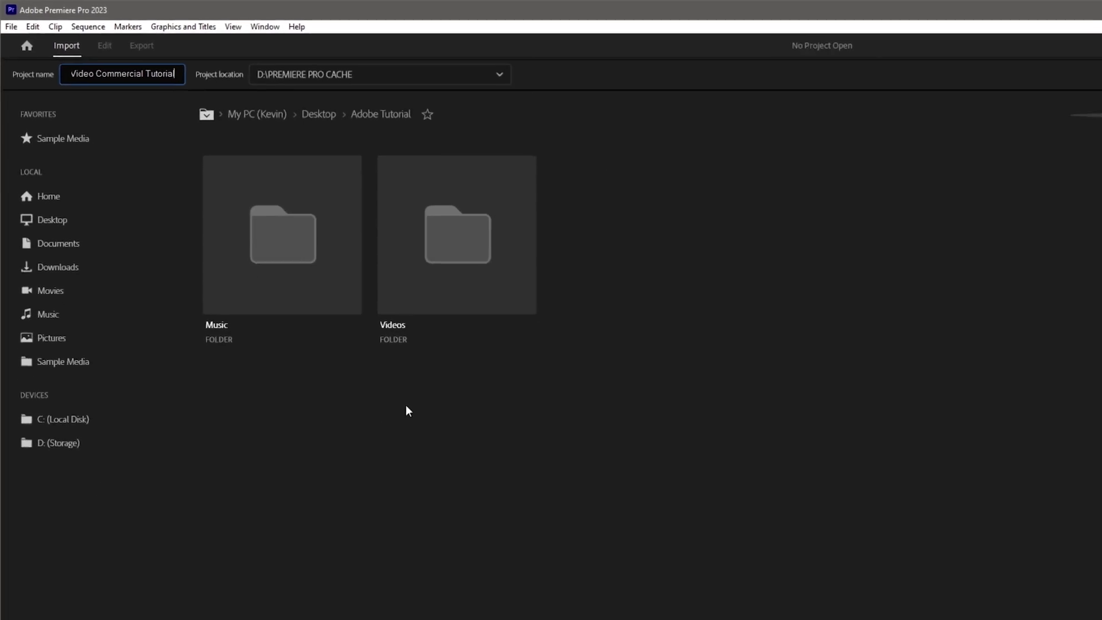
- Select all the video clips in the Videos folder of Adobe Tutorial for import
double_click(457, 232)
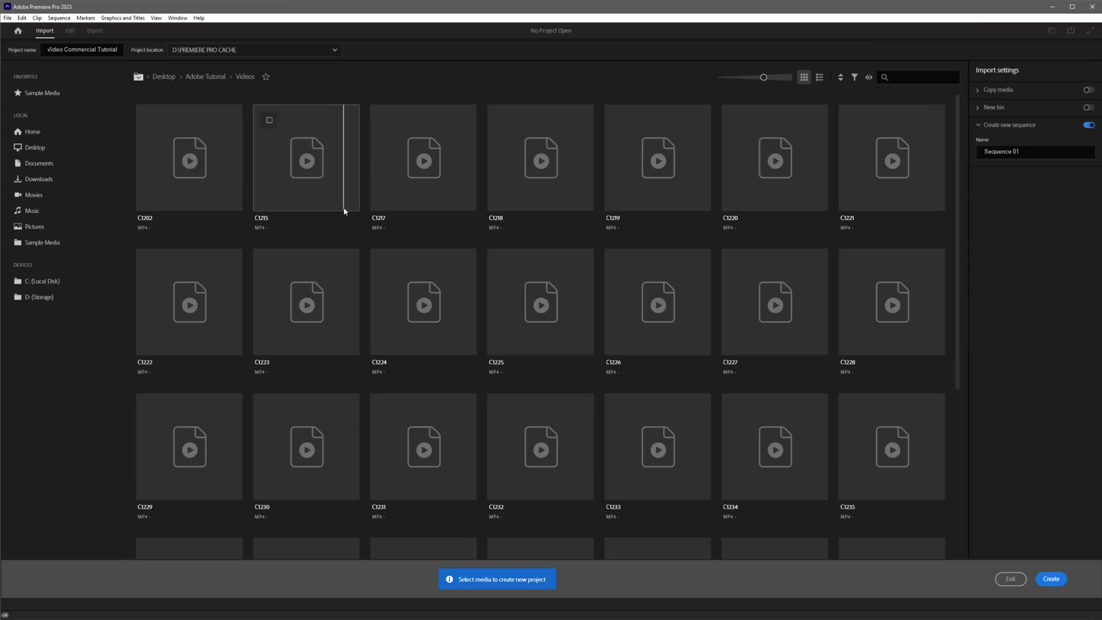
left_click(207, 184)
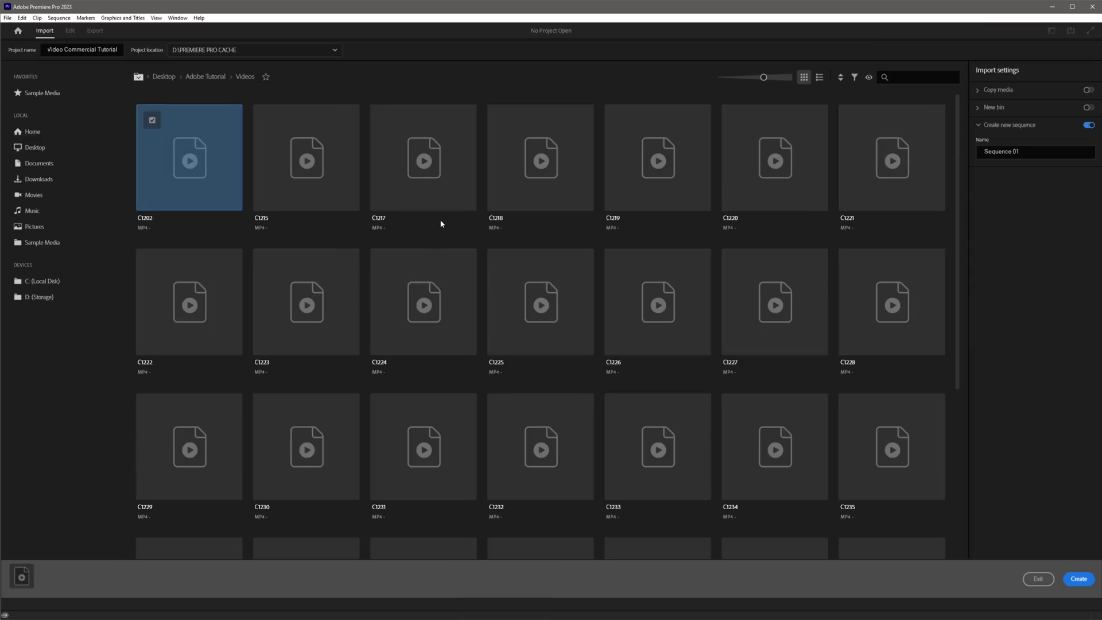
key("ctrl+a")
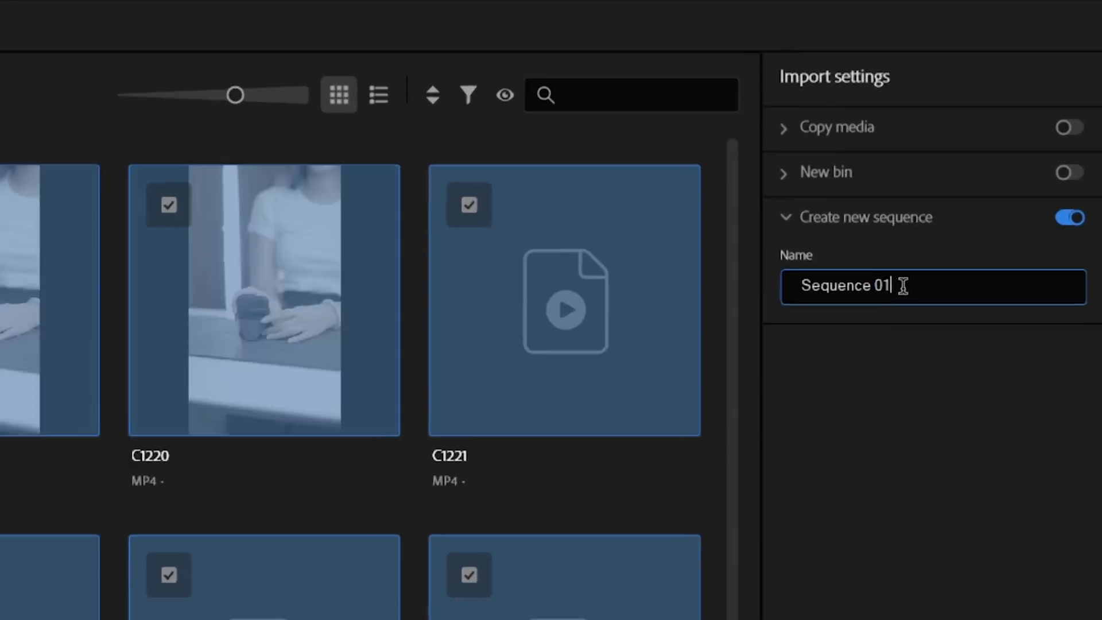
- Name the new sequence "Main Sequence" and create the project with the selected clips
left_click(1022, 152)
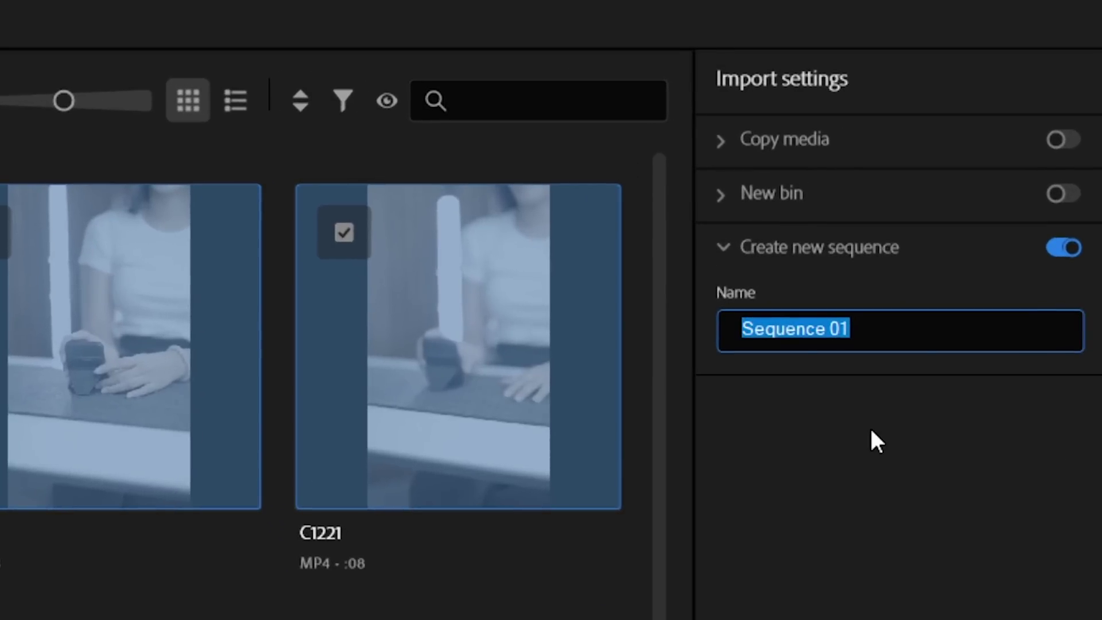
type("Main Sequence")
left_click(897, 571)
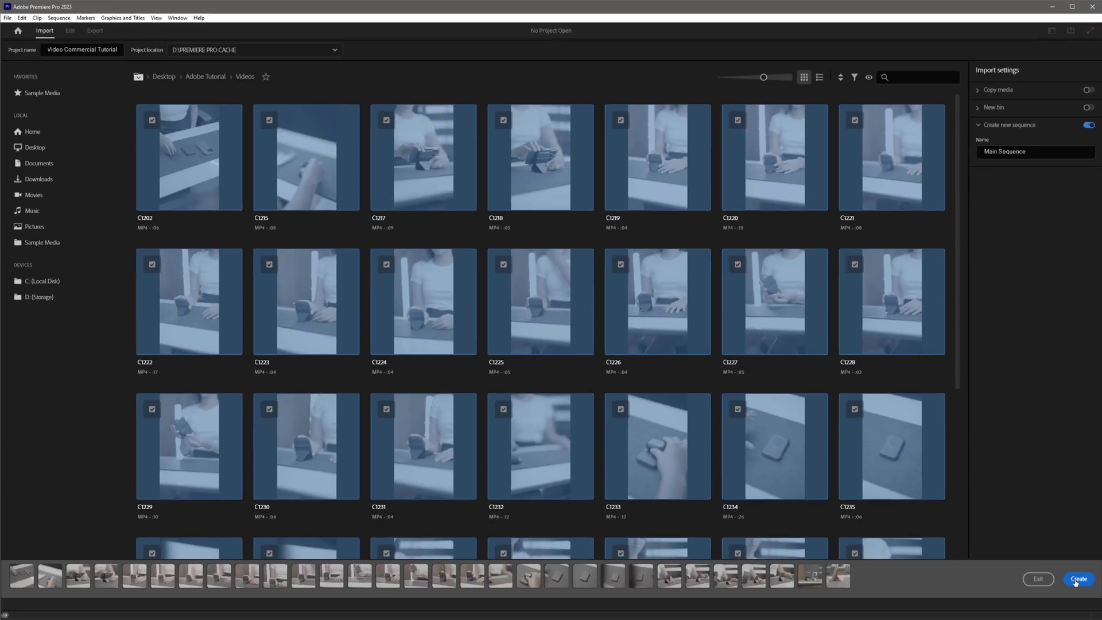
left_click(1077, 579)
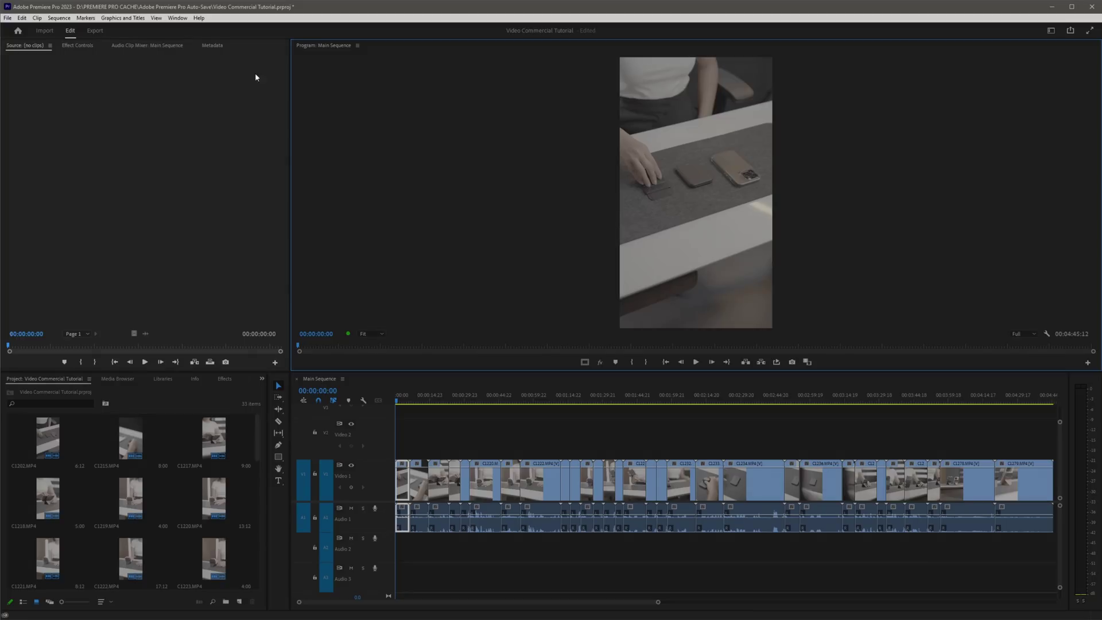
- Look over the first clip's effect controls, the effects library and the sequence's timeline
left_click(78, 46)
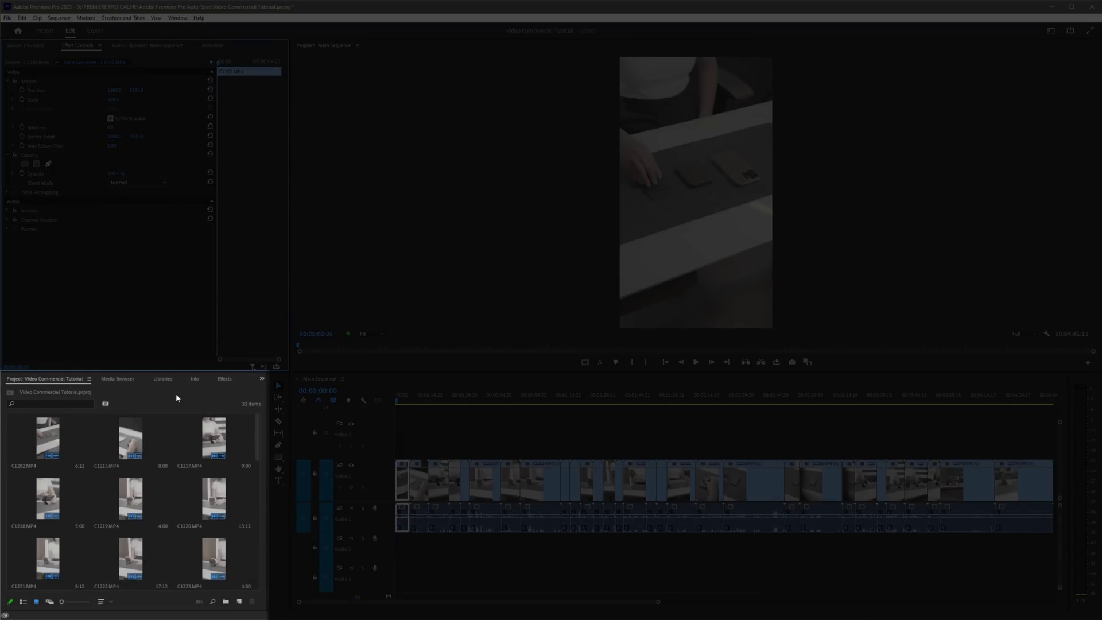
left_click(224, 378)
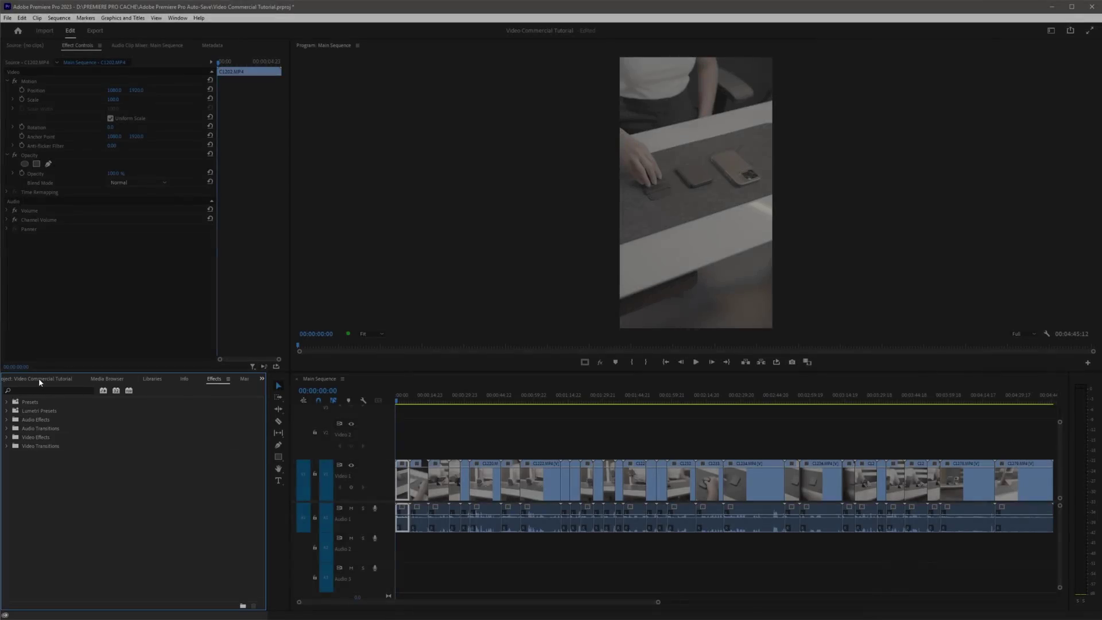
left_click(655, 453)
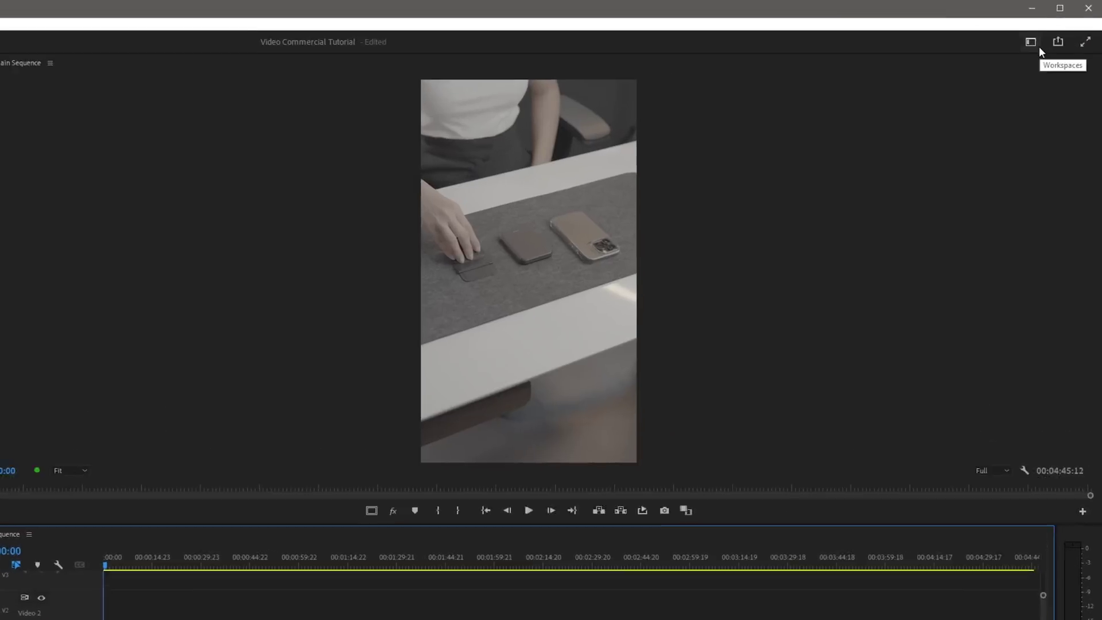
- Switch the editing layout to the Vertical workspace and deselect the clip in the timeline
left_click(1007, 55)
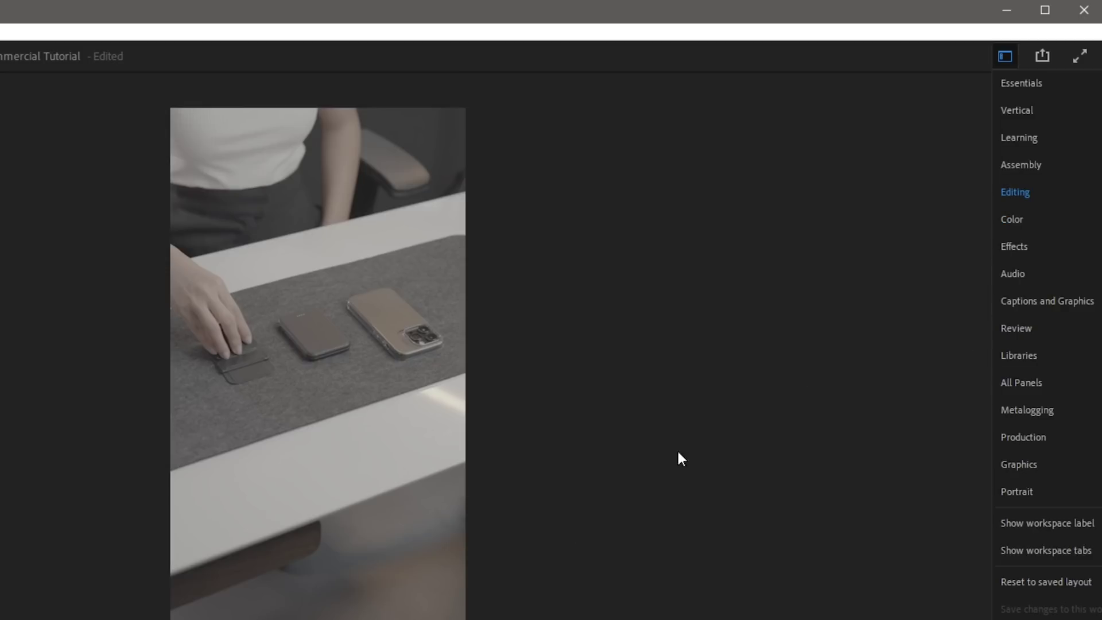
left_click(1027, 109)
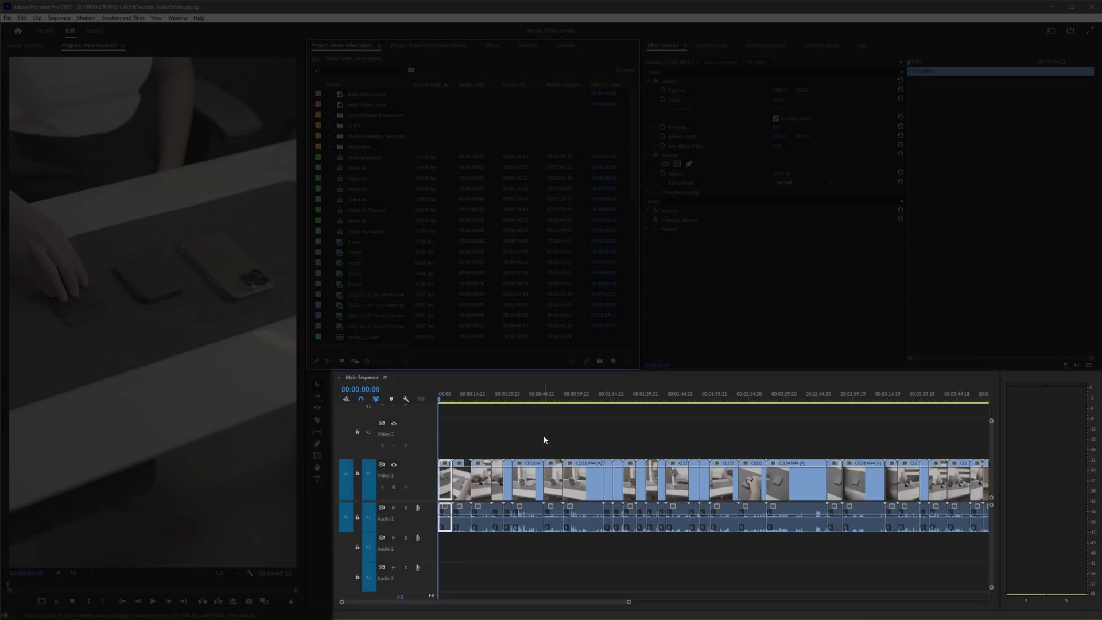
left_click(548, 439)
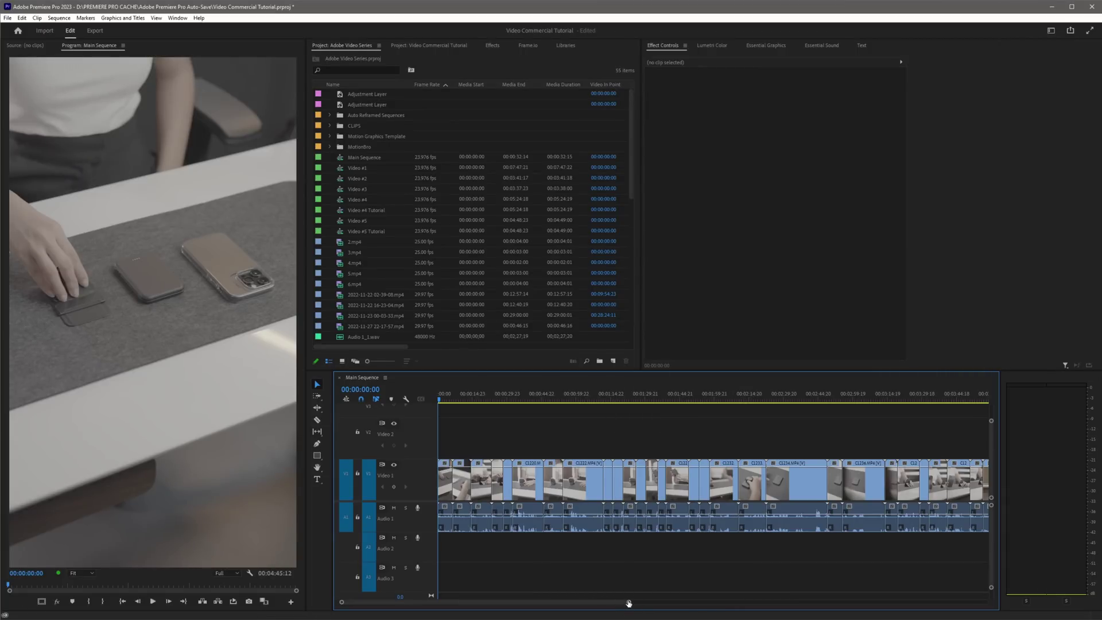
- Examine the clips of the Main Sequence at different timeline magnifications, from a few clips to the entire sequence
left_click_drag(628, 603, 682, 590)
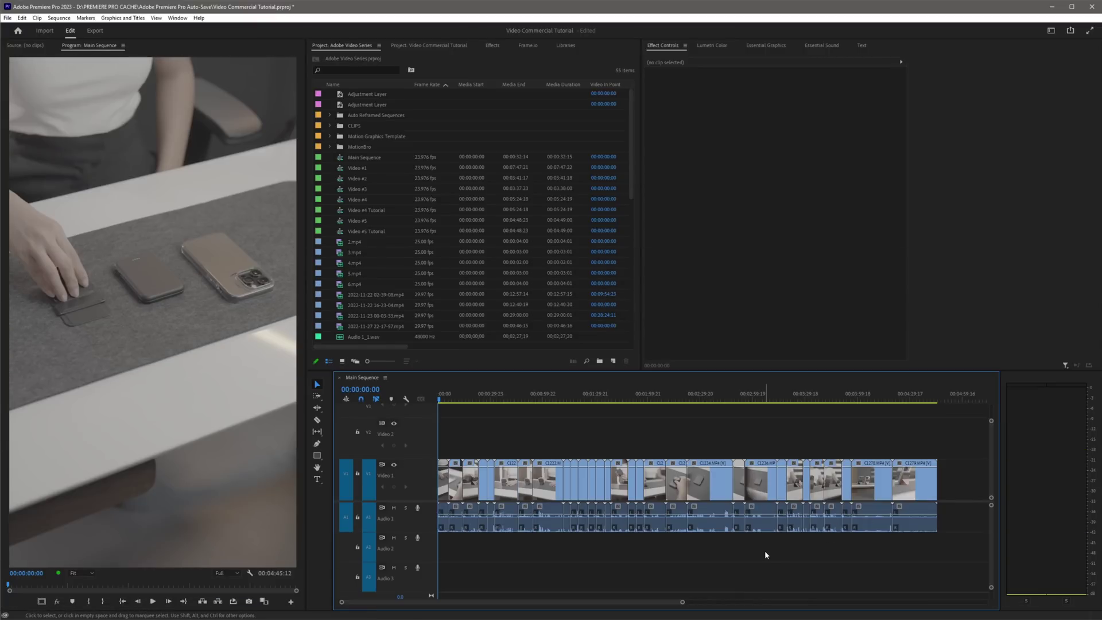
key("equal")
key("equal")
key("equal")
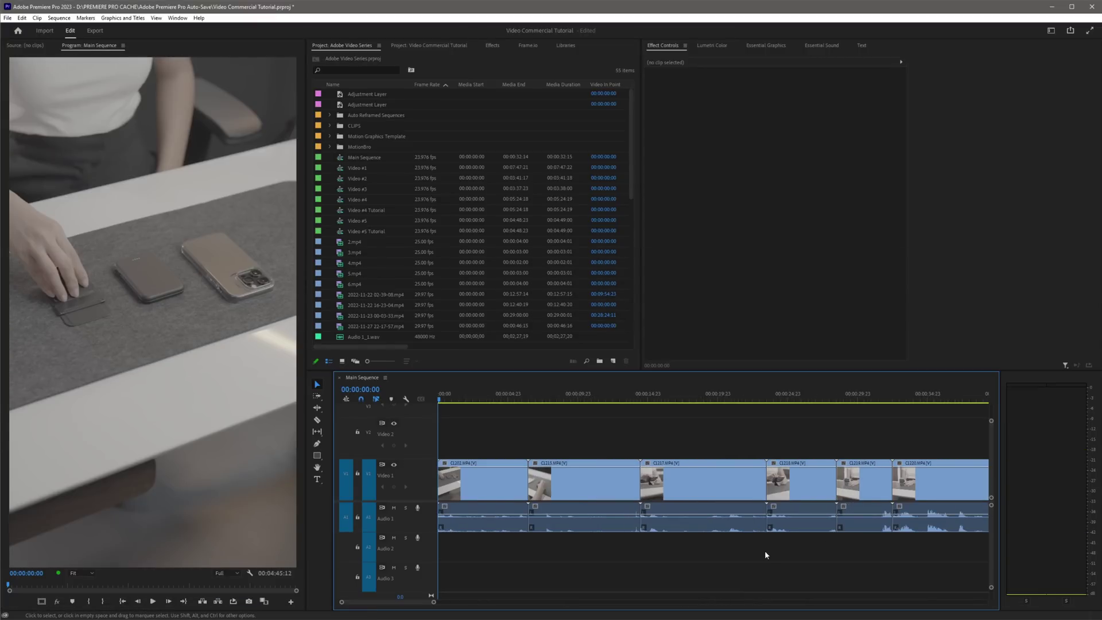
key("minus")
key("minus")
key("minus")
key("minus")
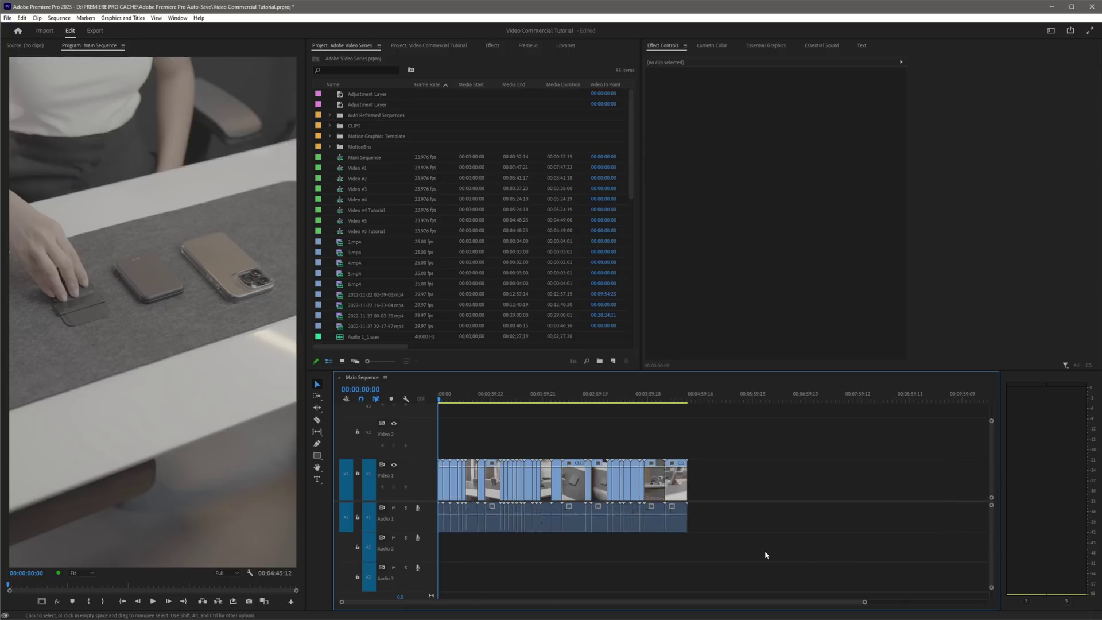
key("equal")
key("equal")
key("equal")
key("equal")
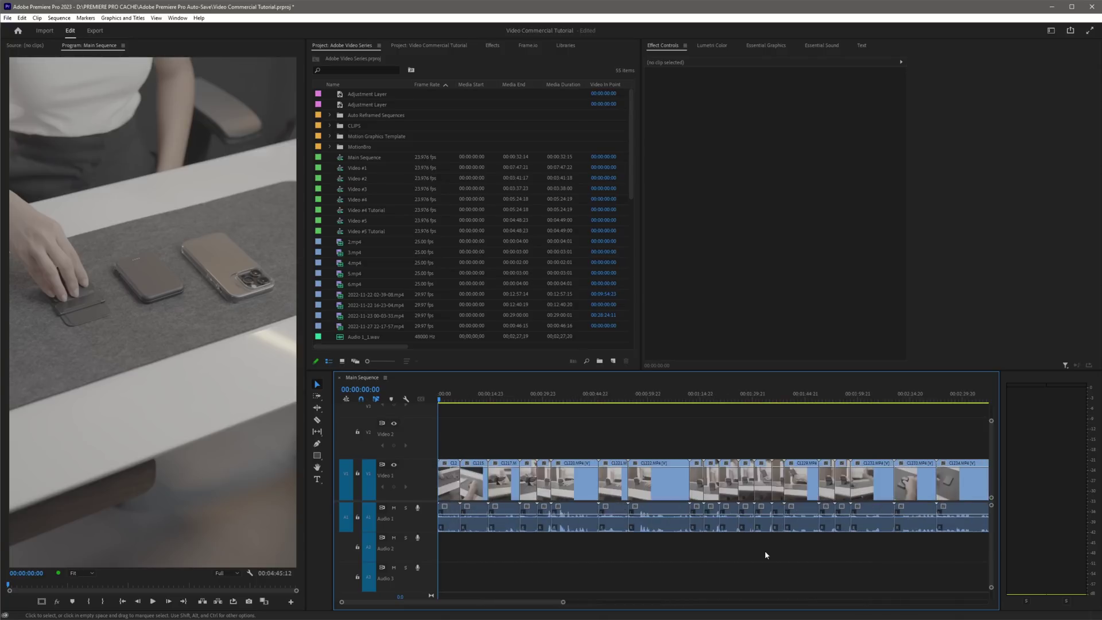
key("minus")
key("minus")
key("minus")
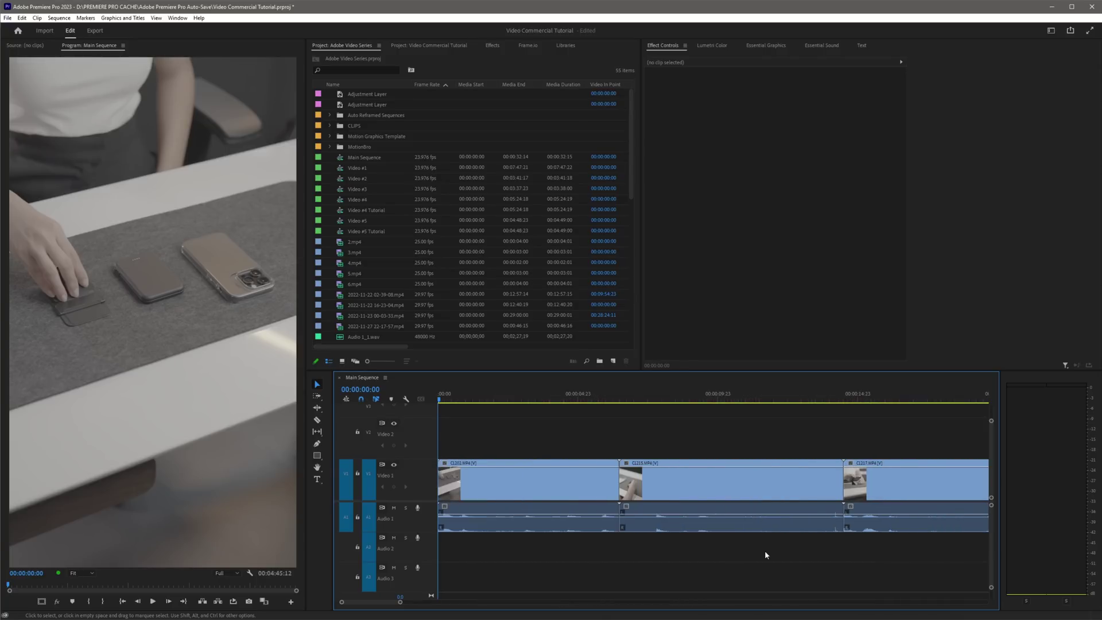
key("minus")
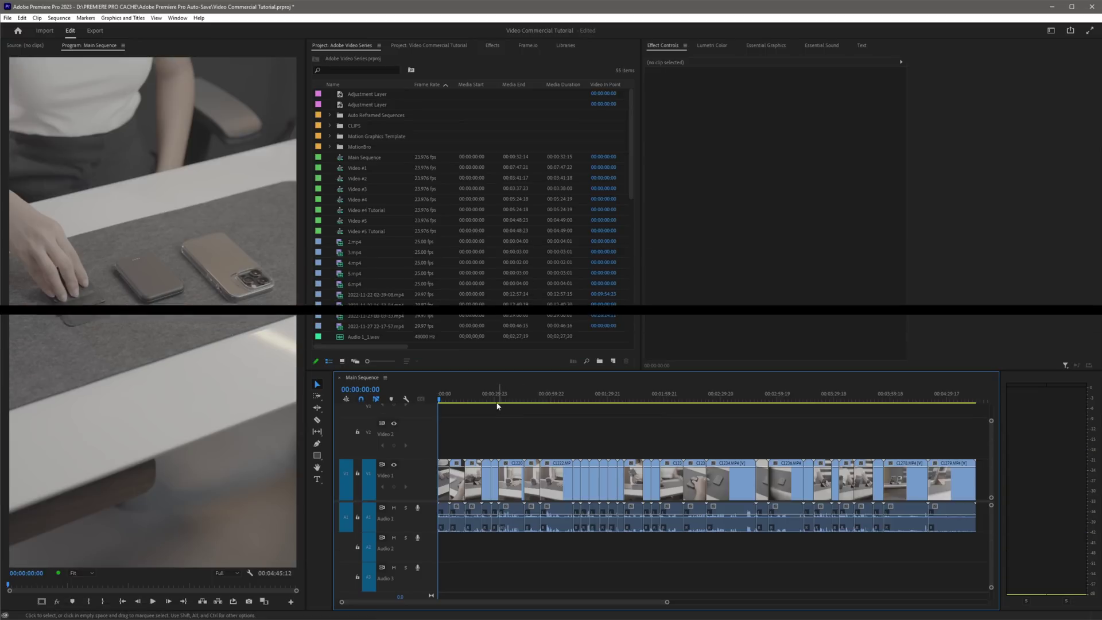
- Delete the unwanted clips from the timeline, keeping only C1202, C1215, C1218, C1231, C1232, C1235, C1241, C1278 and C1279
left_click_drag(447, 395, 472, 397)
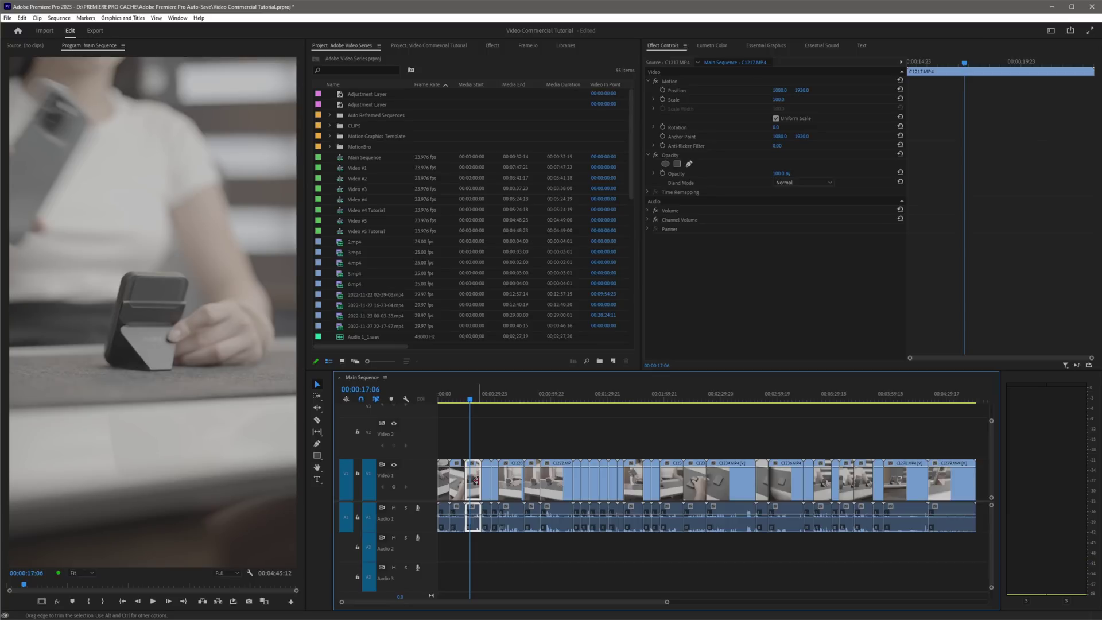
key("Delete")
left_click(494, 400)
left_click_drag(495, 403, 877, 397)
key("Delete")
key("Delete")
key("Delete")
key("Delete")
key("Delete")
key("Delete")
key("Delete")
key("Delete")
key("Delete")
key("Delete")
key("Delete")
key("Delete")
key("Delete")
key("Delete")
key("Delete")
key("Delete")
key("Delete")
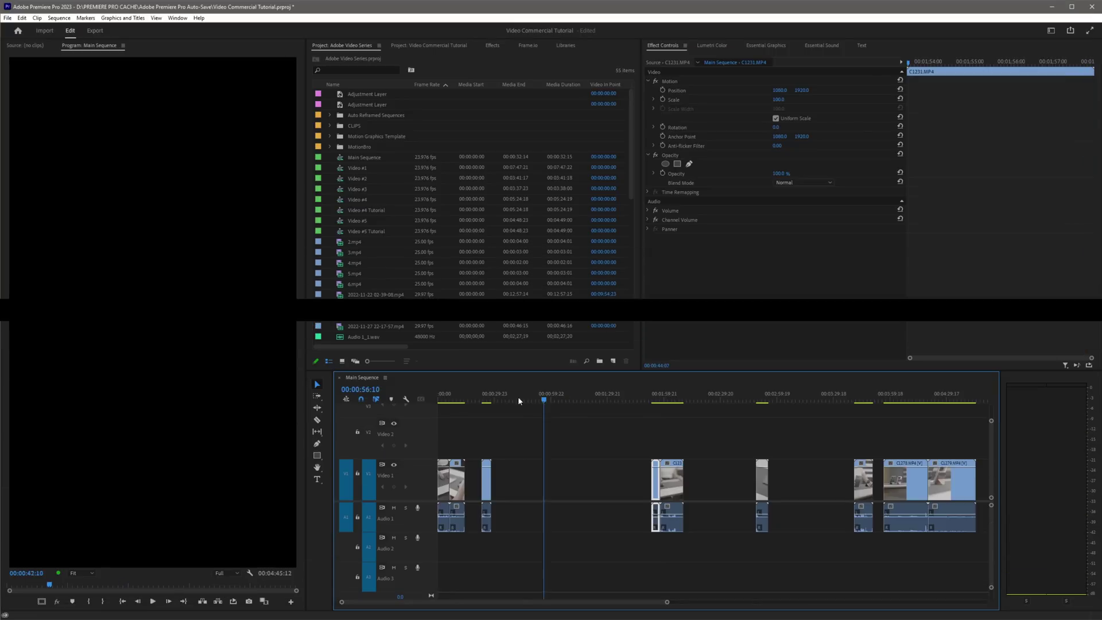
- Move clip C1218 up against C1215 and ripple delete the gap that follows it
left_click_drag(517, 400, 489, 401)
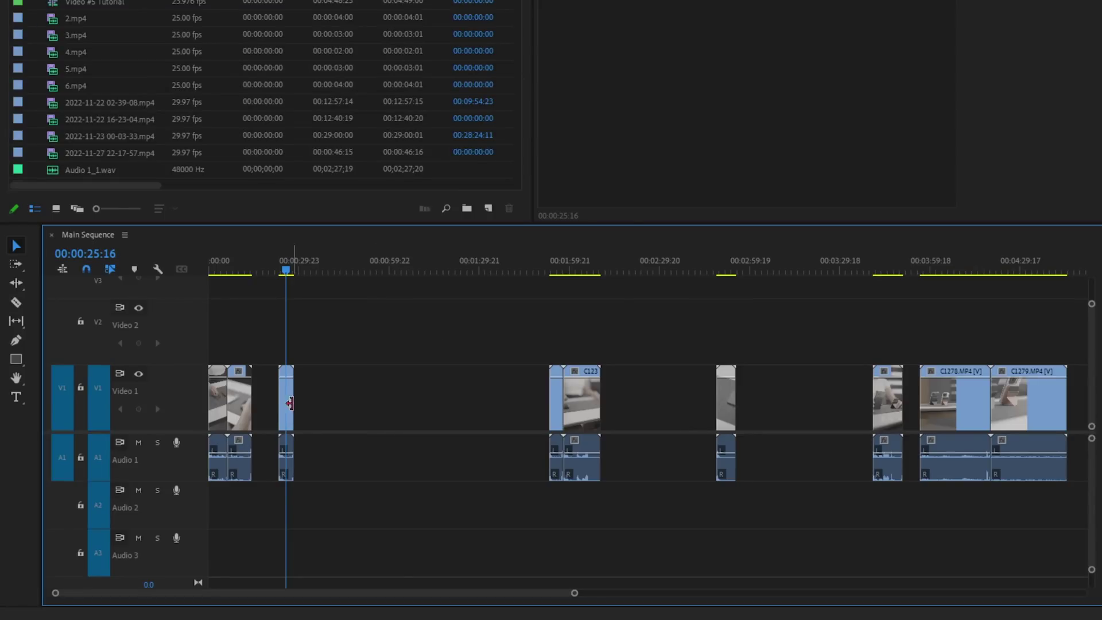
left_click_drag(288, 414, 261, 413)
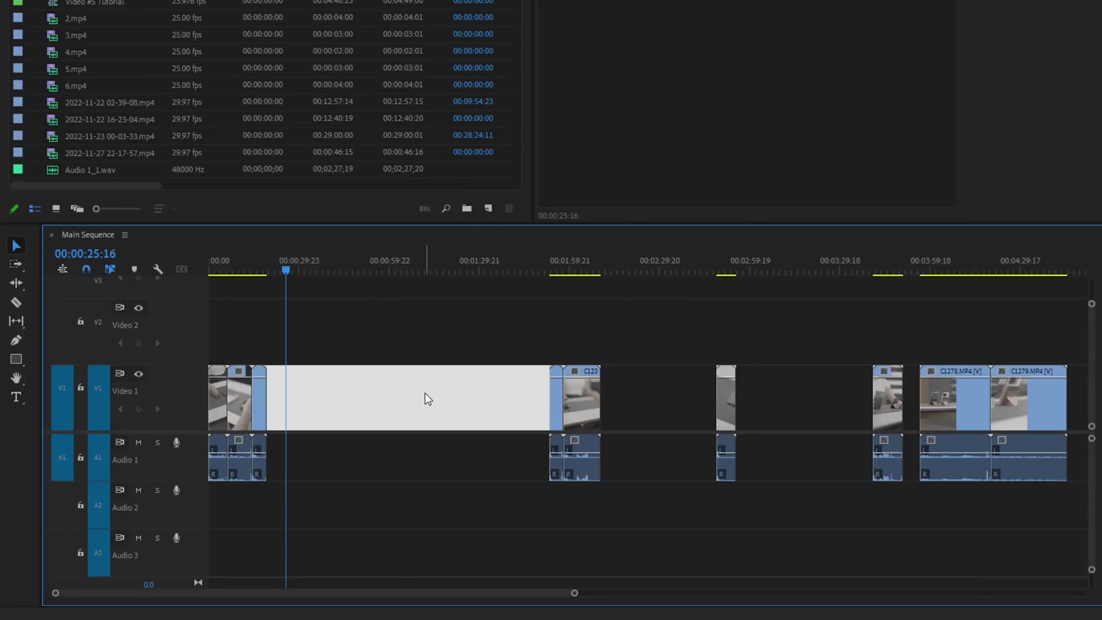
right_click(381, 394)
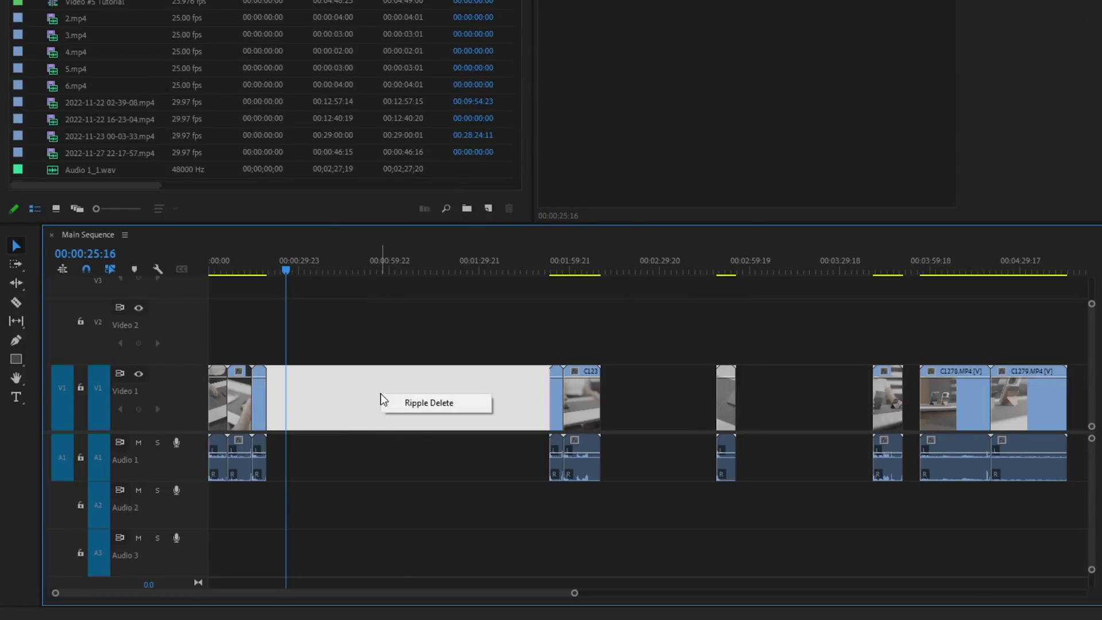
left_click(418, 404)
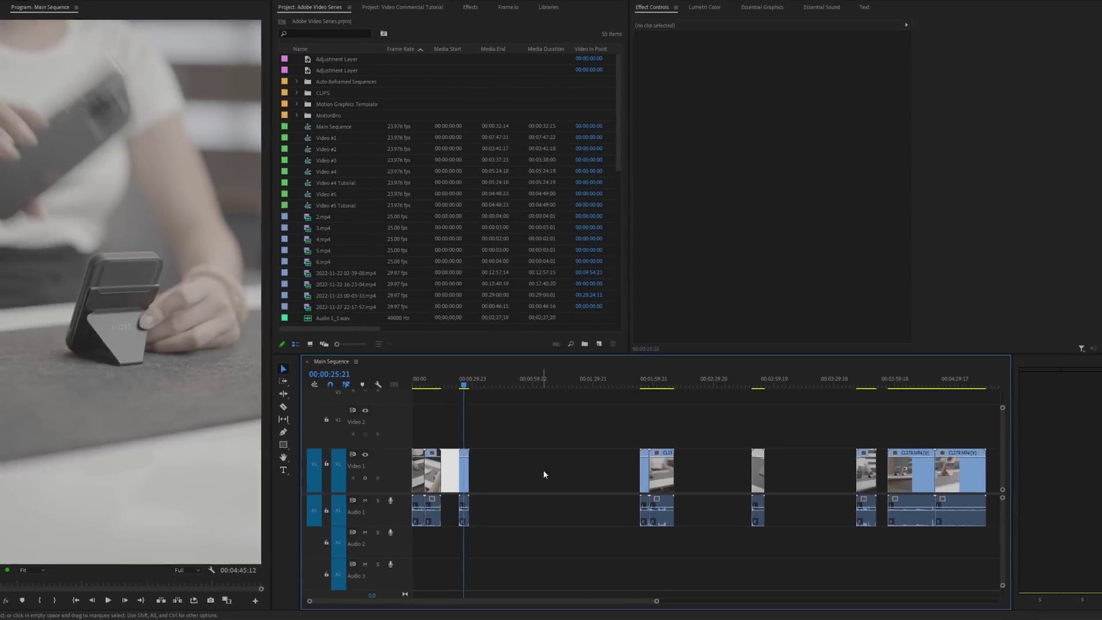
- Close all the gaps between the remaining clips in the Main Sequence at once
left_click(525, 416)
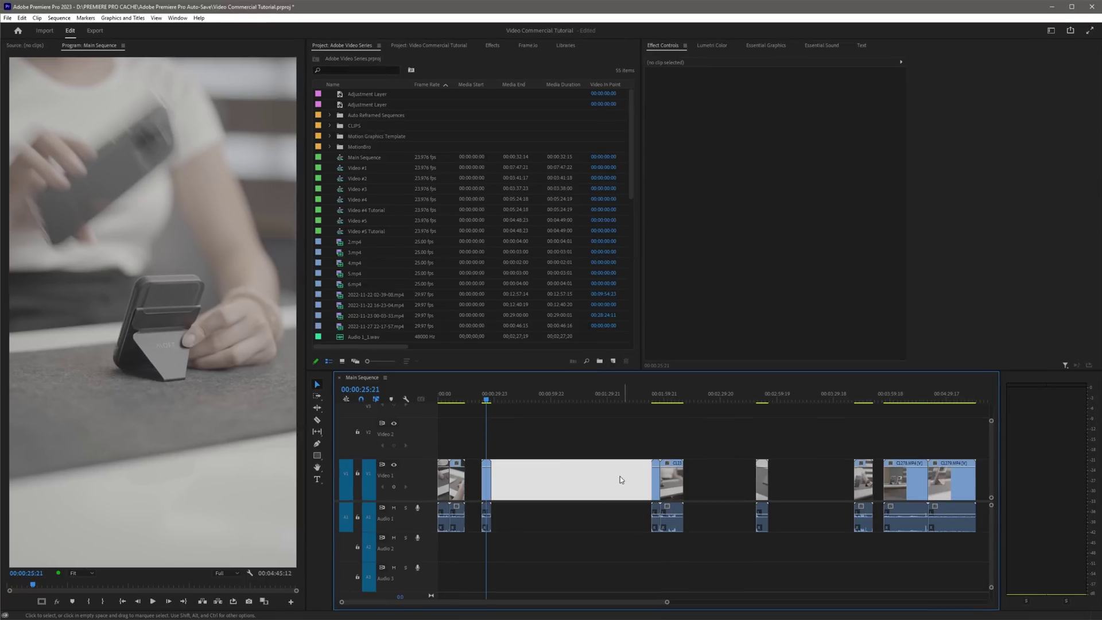
left_click(709, 410)
left_click(803, 476)
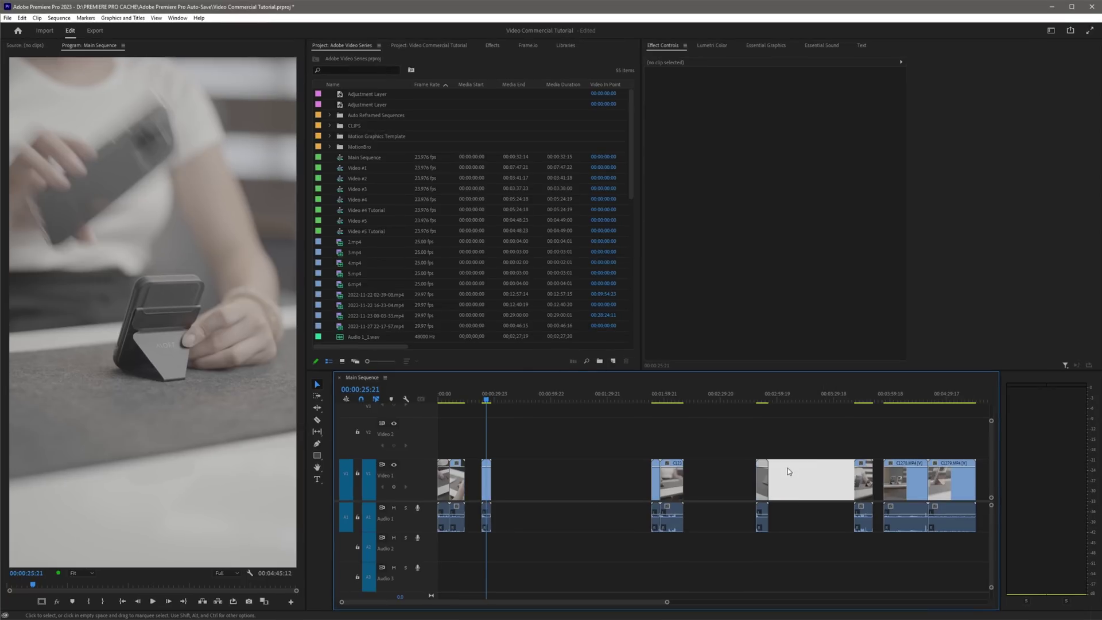
left_click(877, 479)
left_click(63, 17)
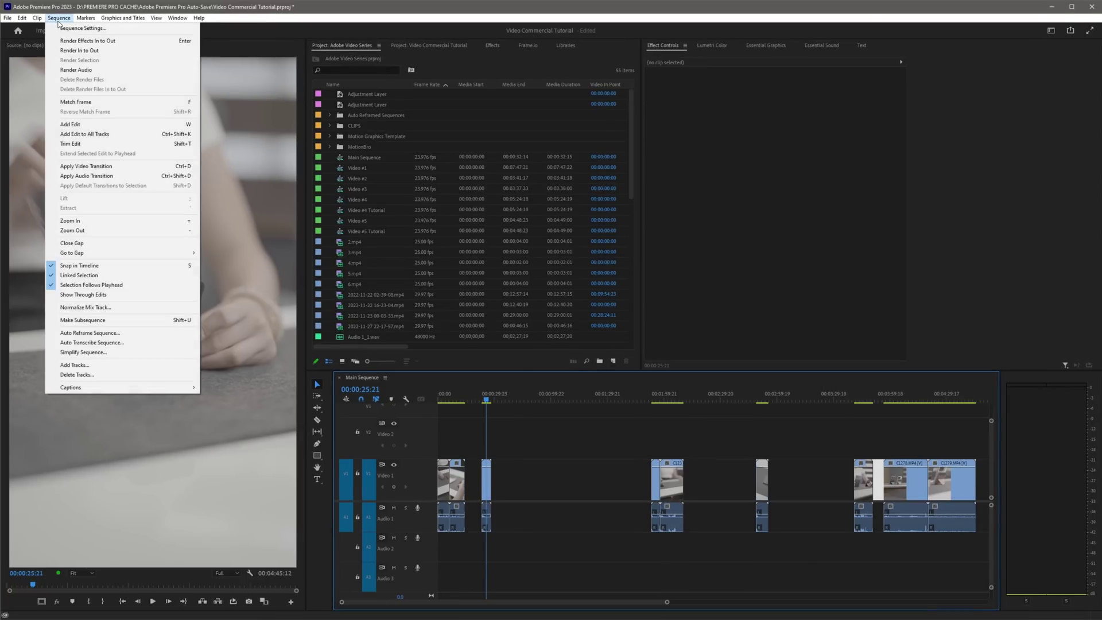
left_click(72, 244)
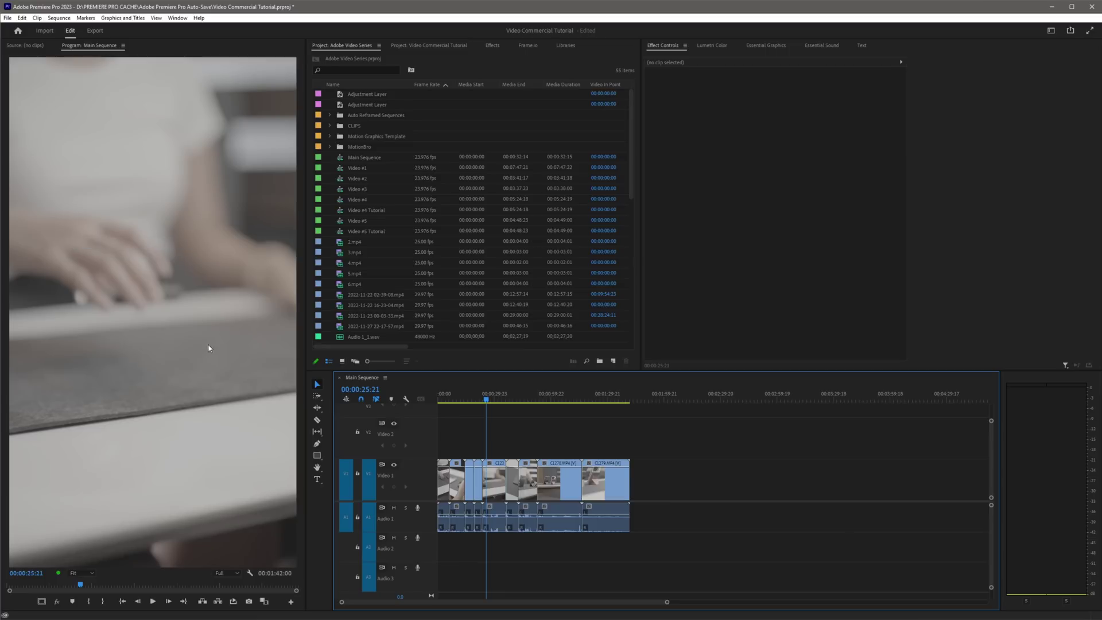
- Cut the first clip, C1202, at 00:00:01:10 and at 00:00:04:16 with the Razor tool
left_click_drag(668, 602, 517, 601)
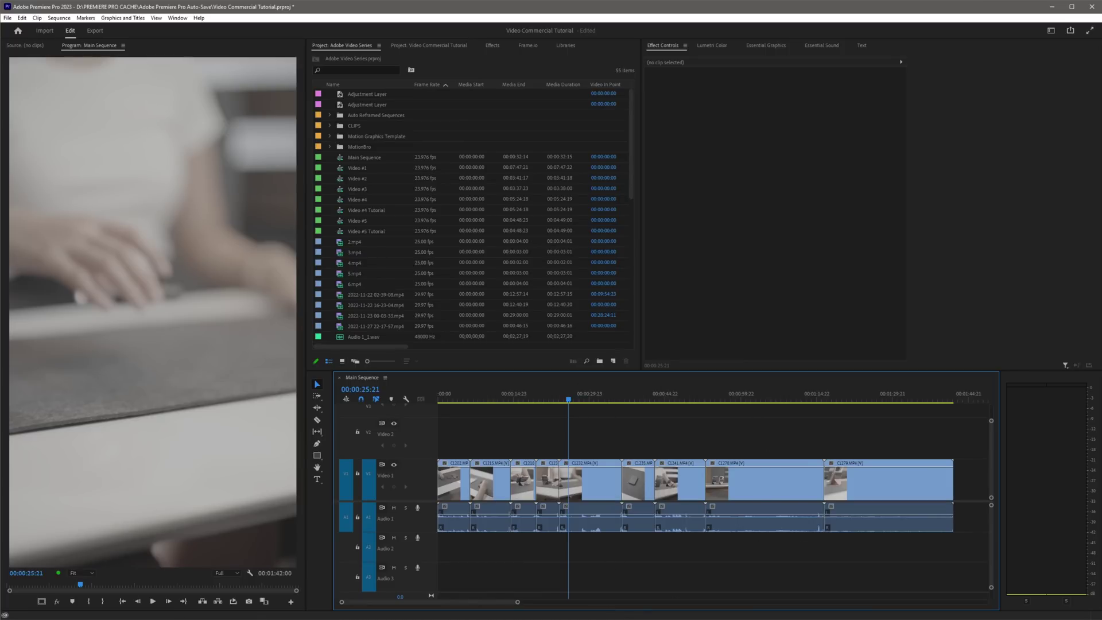
key("Home")
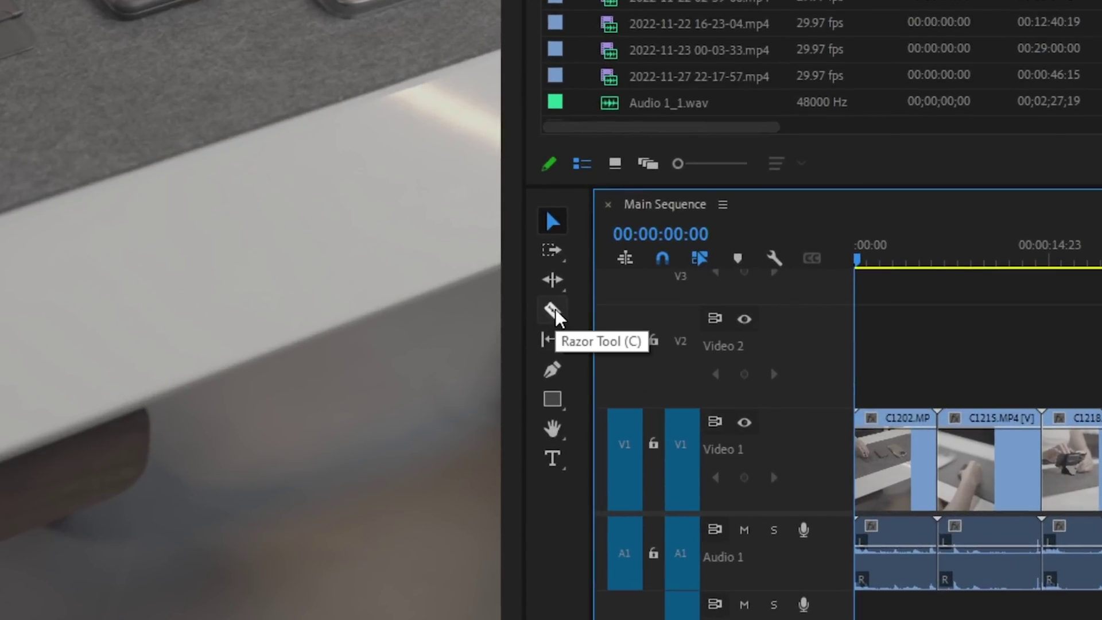
left_click(555, 309)
left_click(858, 263)
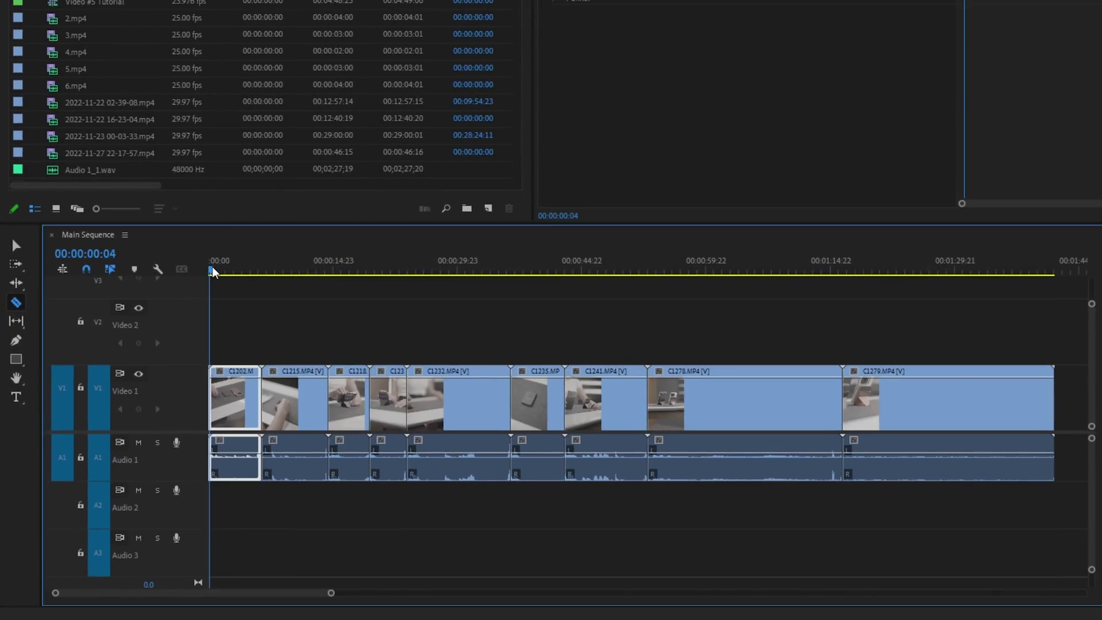
left_click_drag(214, 270, 220, 396)
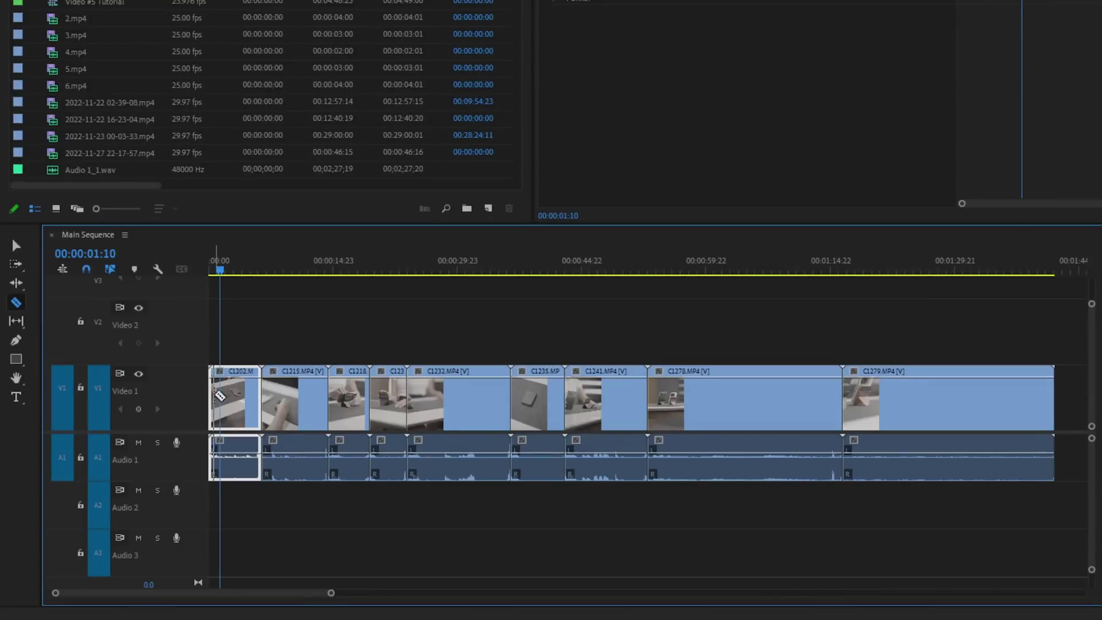
left_click(219, 396)
left_click_drag(224, 272, 249, 283)
left_click(250, 404)
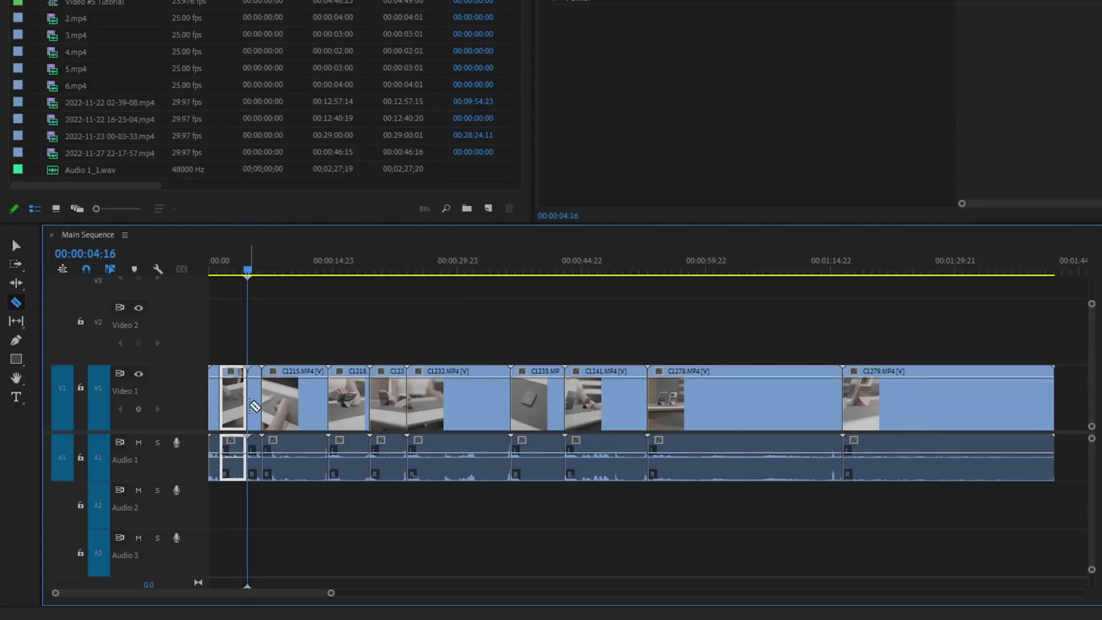
- Try to delete the cut-off pieces of clip C1202, before 00:00:01:10 and after 00:00:04:16
left_click(17, 242)
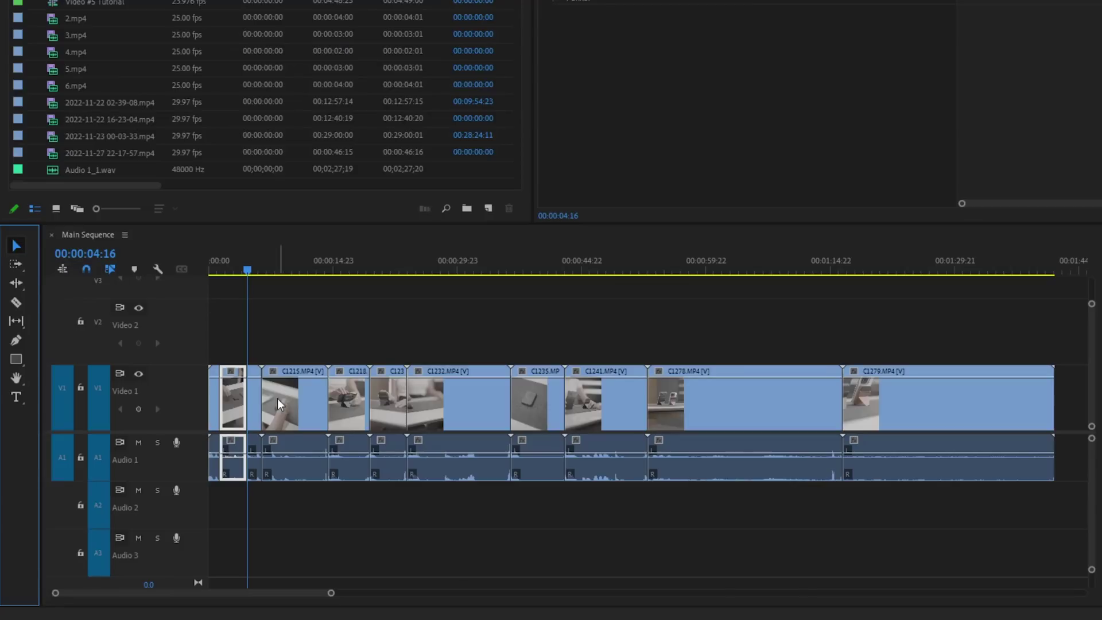
left_click(252, 405)
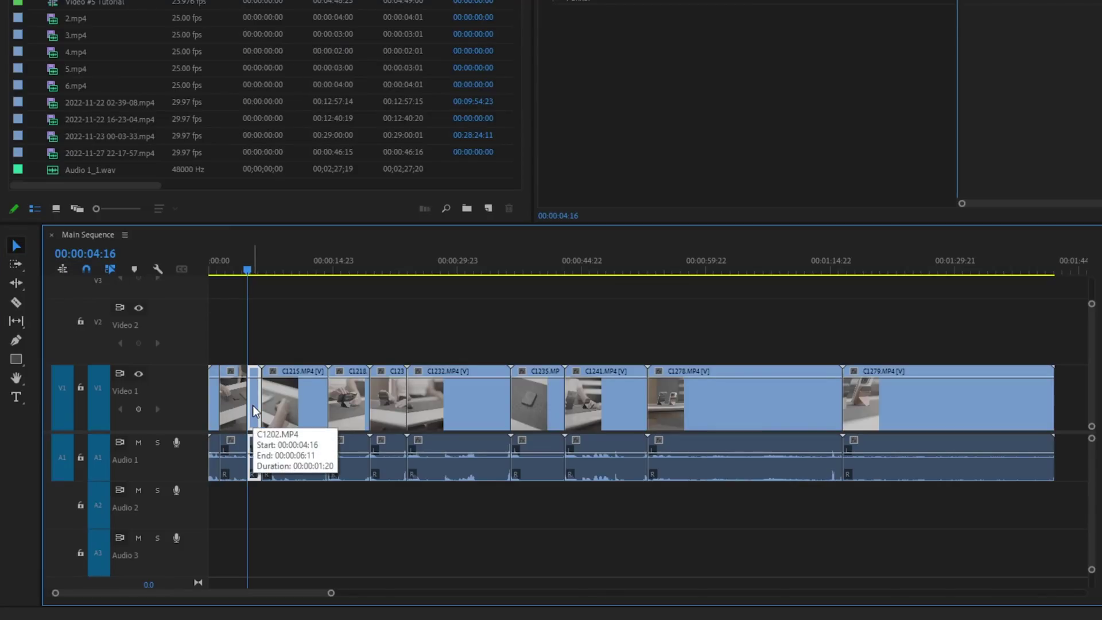
key("Delete")
left_click(215, 264)
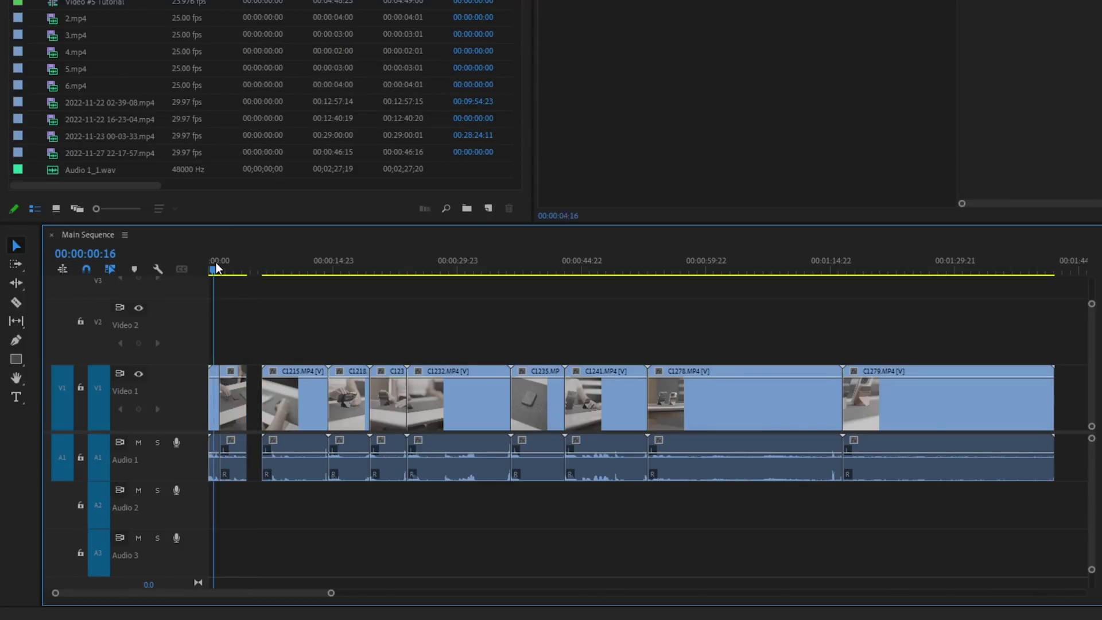
key("Delete")
- Undo the deletions and the razor cuts on clip C1202
key("ctrl+z")
key("ctrl+z")
key("ctrl+z")
key("ctrl+z")
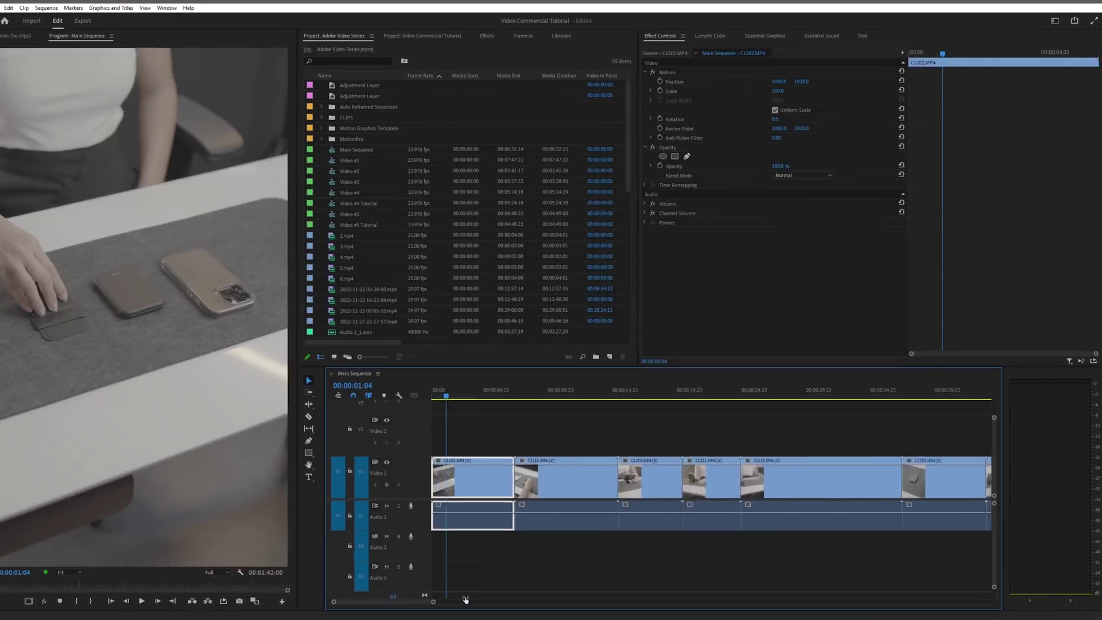
- Trim the start of clip C1202 to 00:00:01:12 and its end to just before 00:00:04:23 by moving its edges to the playhead
left_click_drag(370, 598, 220, 595)
left_click_drag(459, 400, 469, 400)
left_click_drag(442, 490, 474, 471)
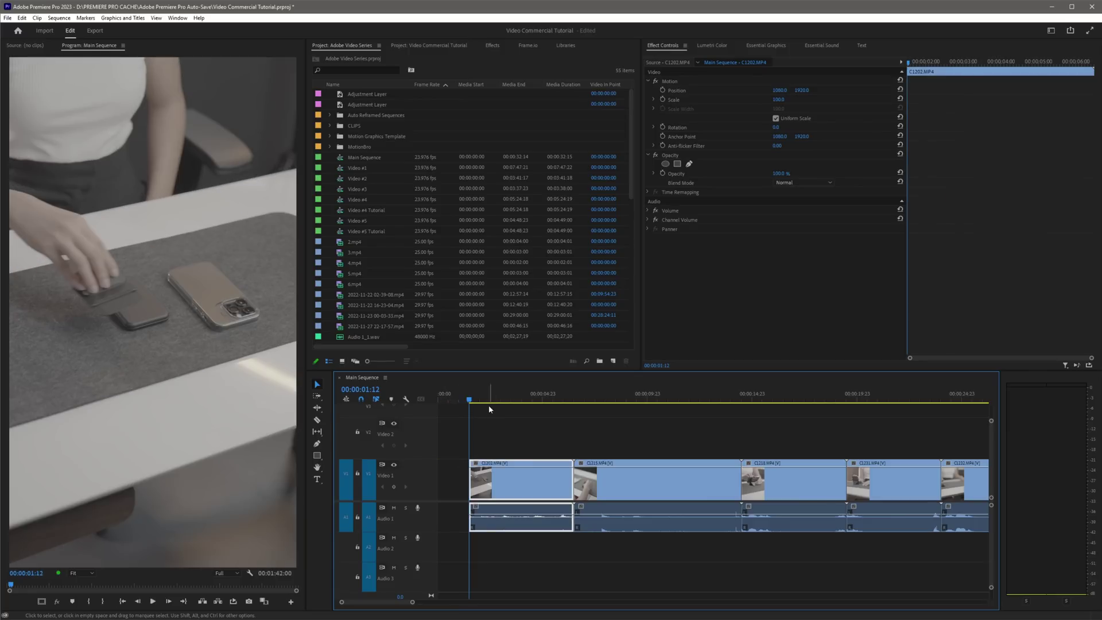
left_click_drag(474, 400, 541, 400)
left_click_drag(569, 481, 540, 485)
key("shift+k")
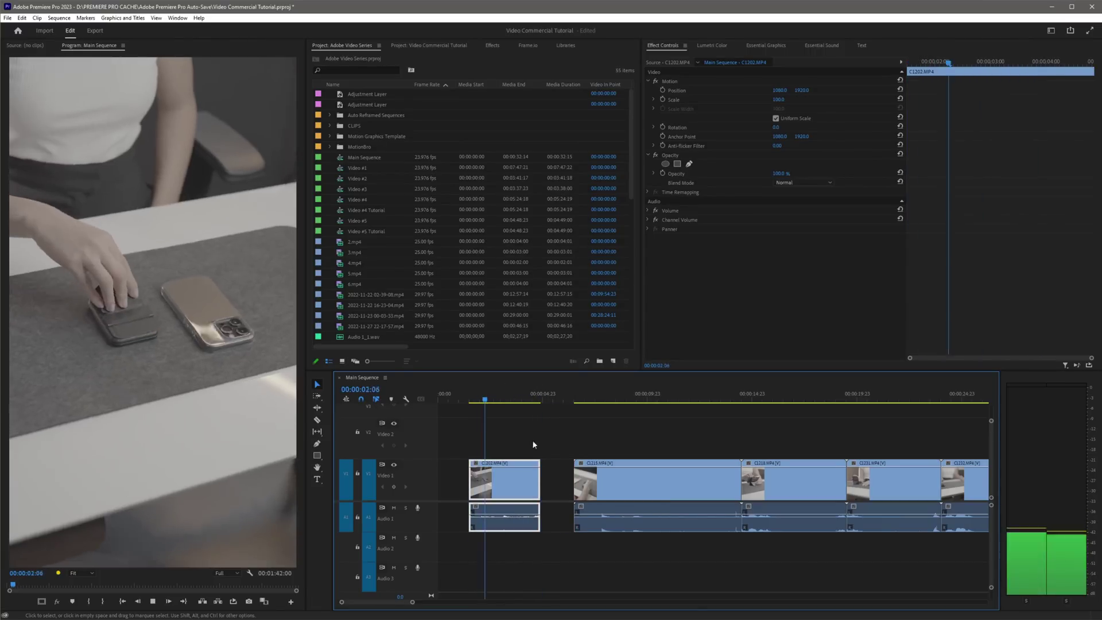
- Trim the other clips to short excerpts of a few seconds and close all the gaps in the Main Sequence
left_click(570, 396)
left_click_drag(571, 396, 842, 521)
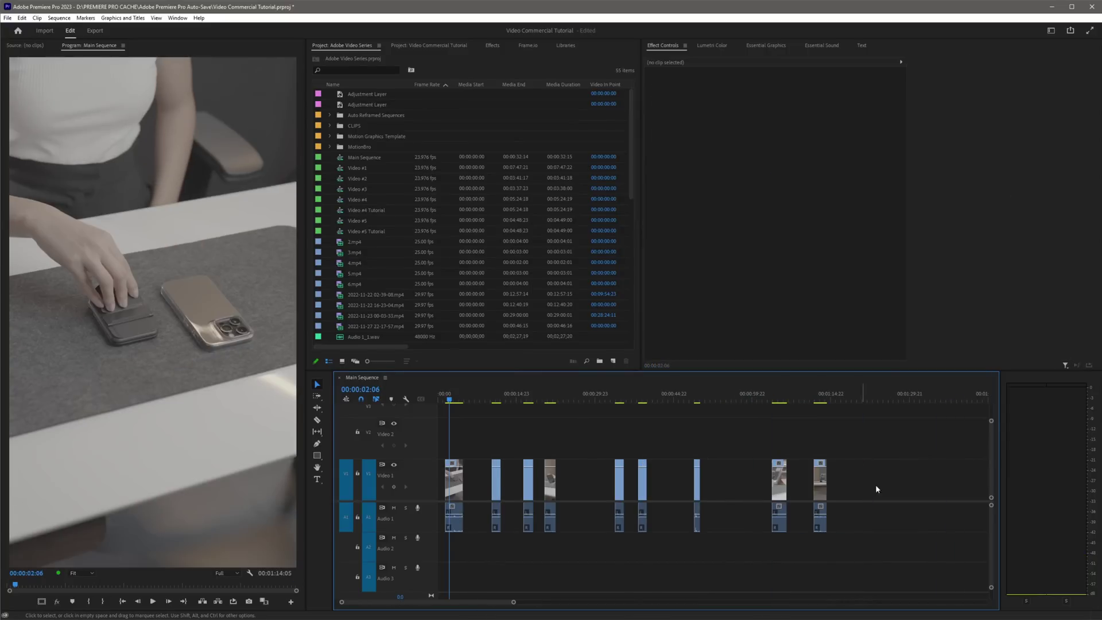
left_click(61, 19)
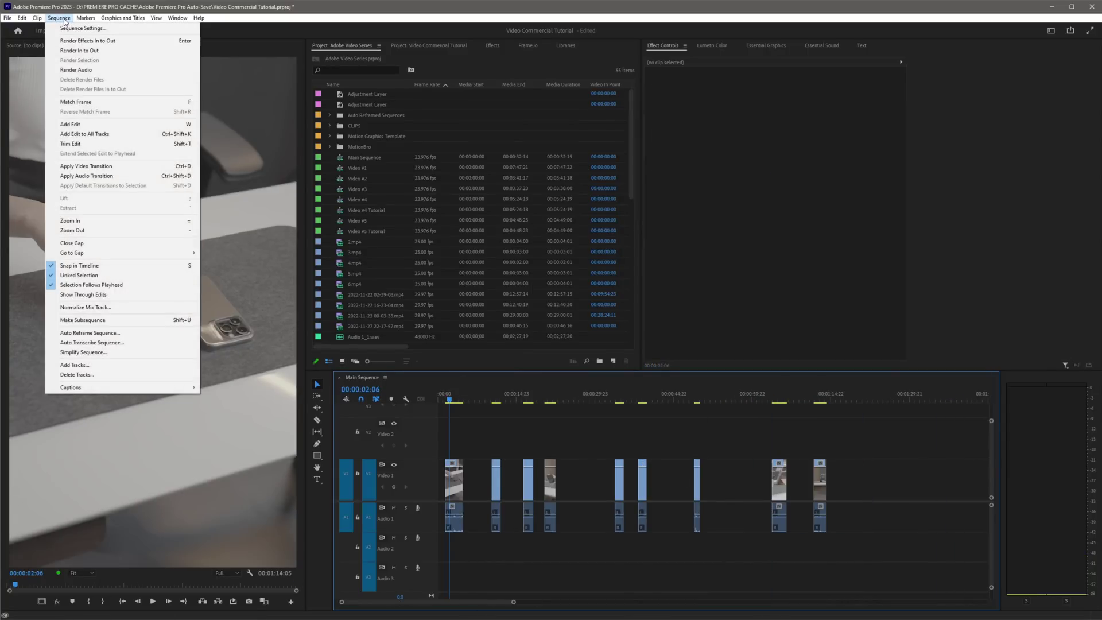
left_click(72, 243)
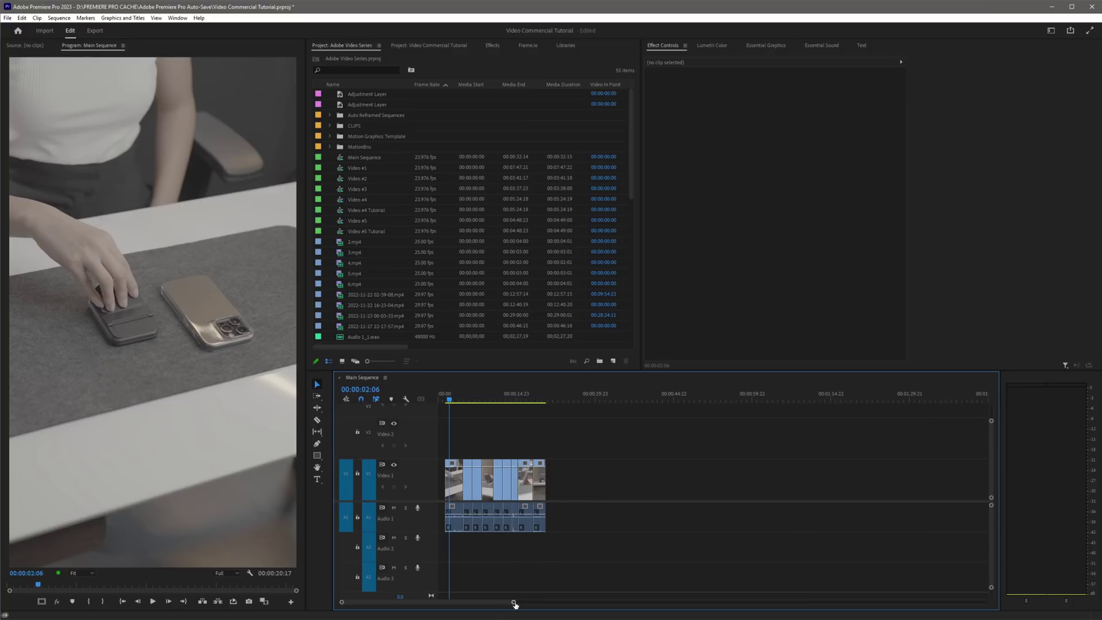
left_click_drag(514, 603, 396, 604)
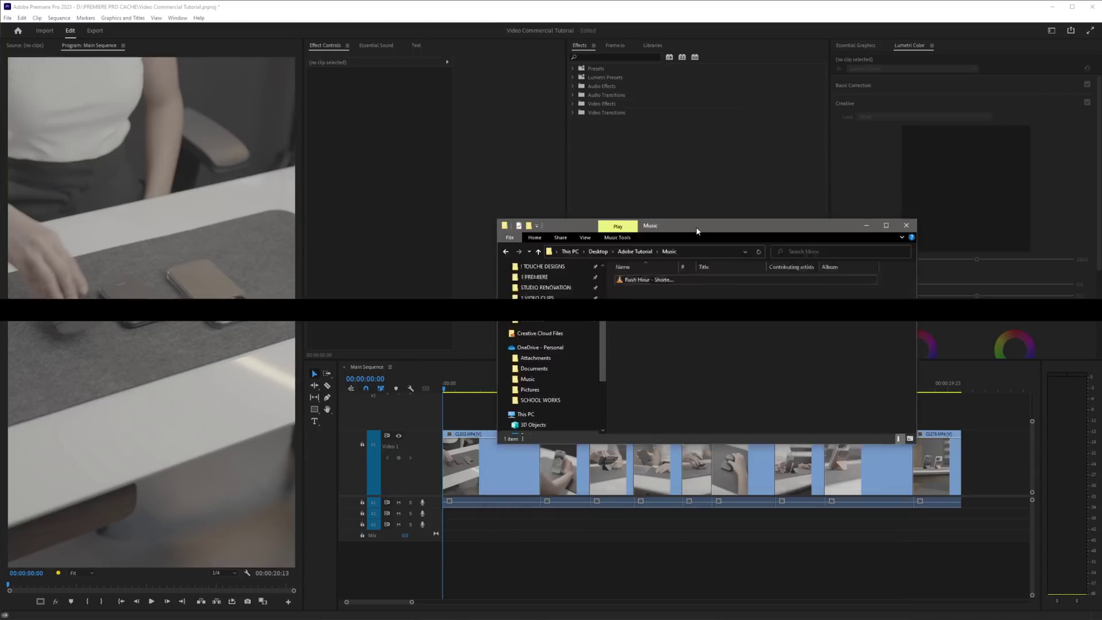
- Place the Rush Hour music file from the Music folder on the second audio track at the start of the sequence
left_click(667, 196)
left_click_drag(667, 199, 447, 514)
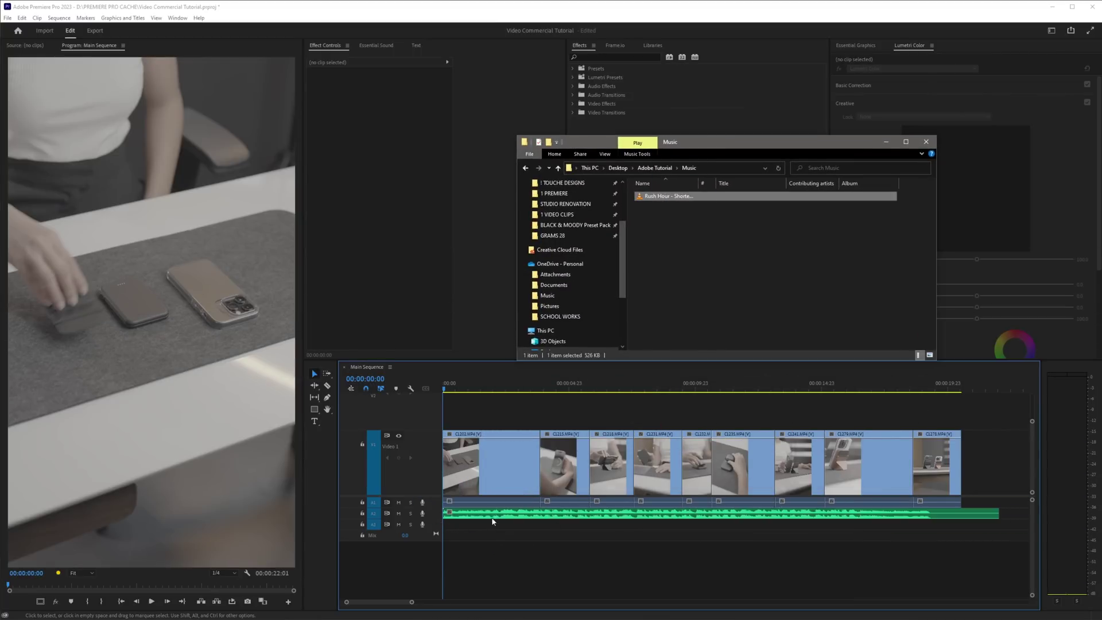
left_click(573, 554)
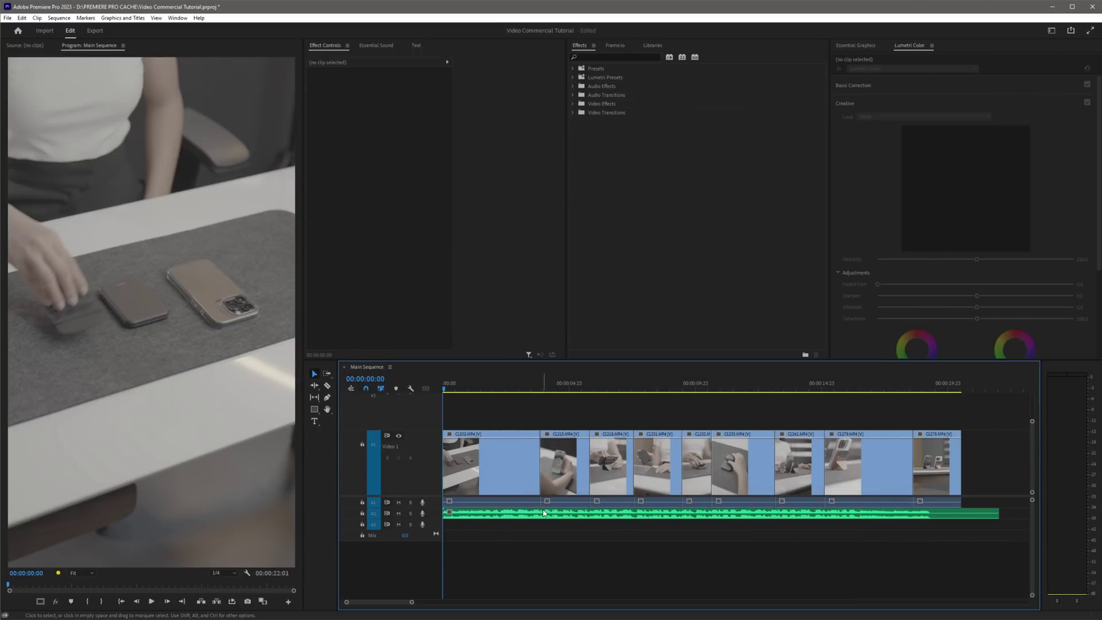
- Play back the opening of the sequence with the music to check the pacing of clip C1202
key("space")
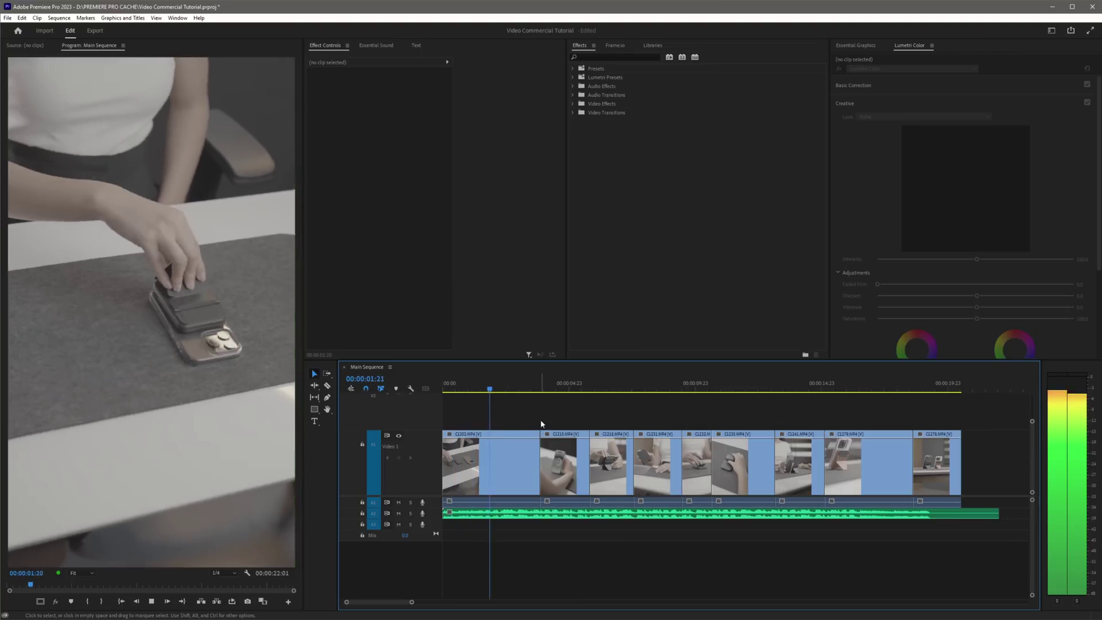
key("space")
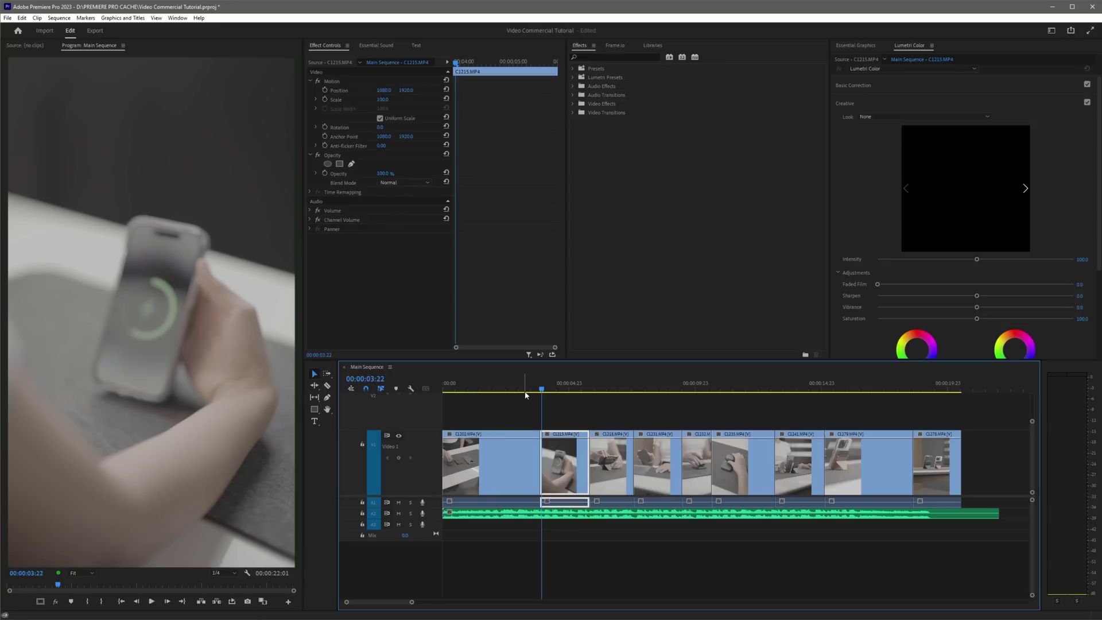
key("Home")
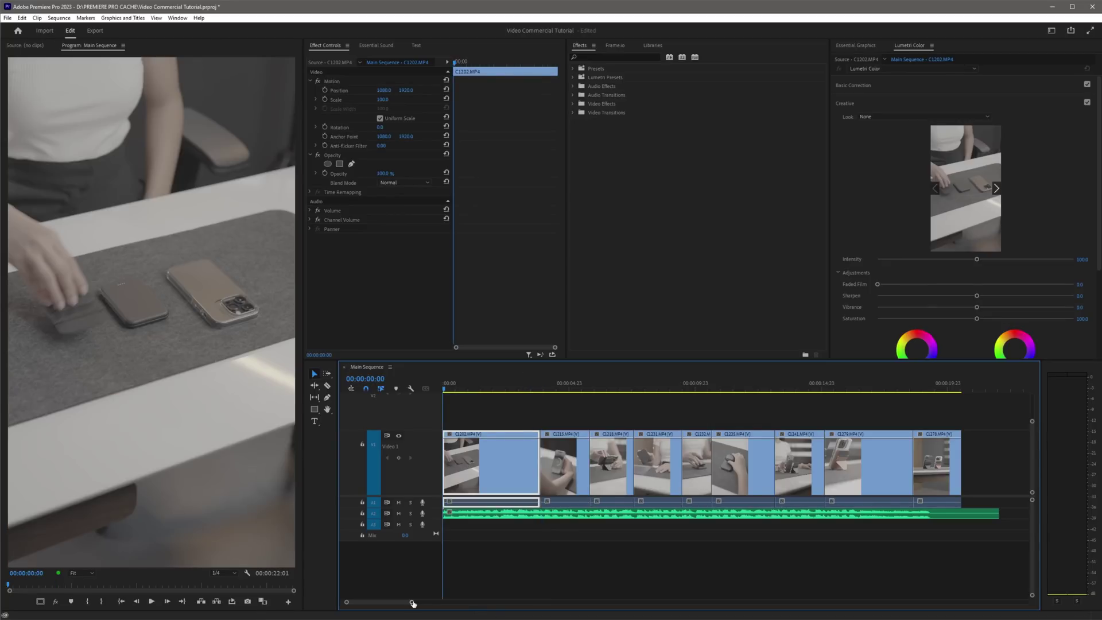
key("backslash")
key("space")
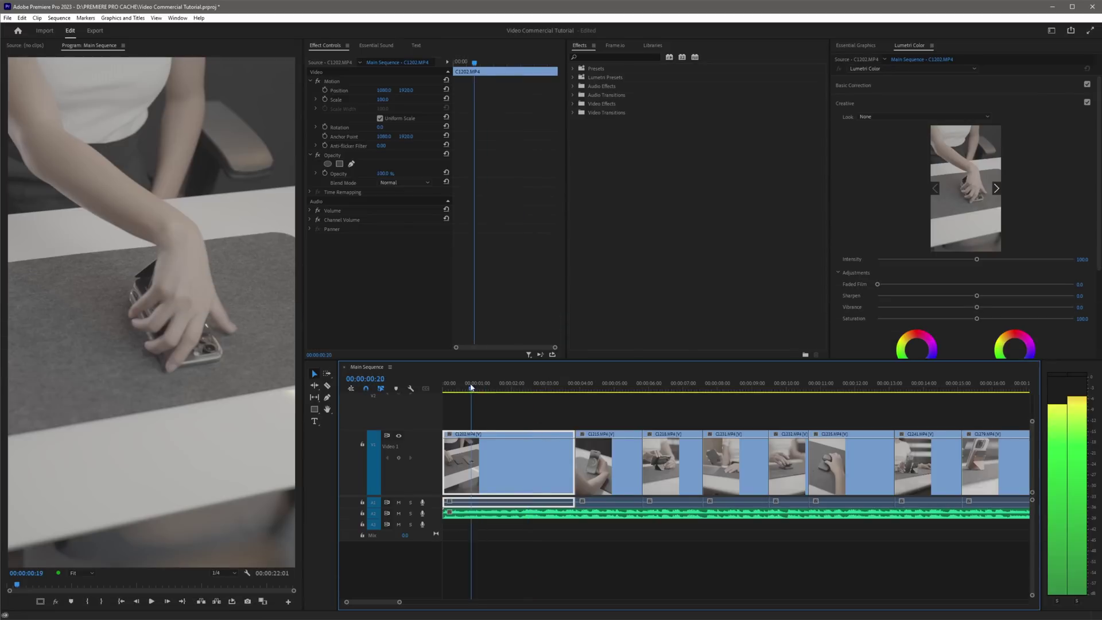
key("space")
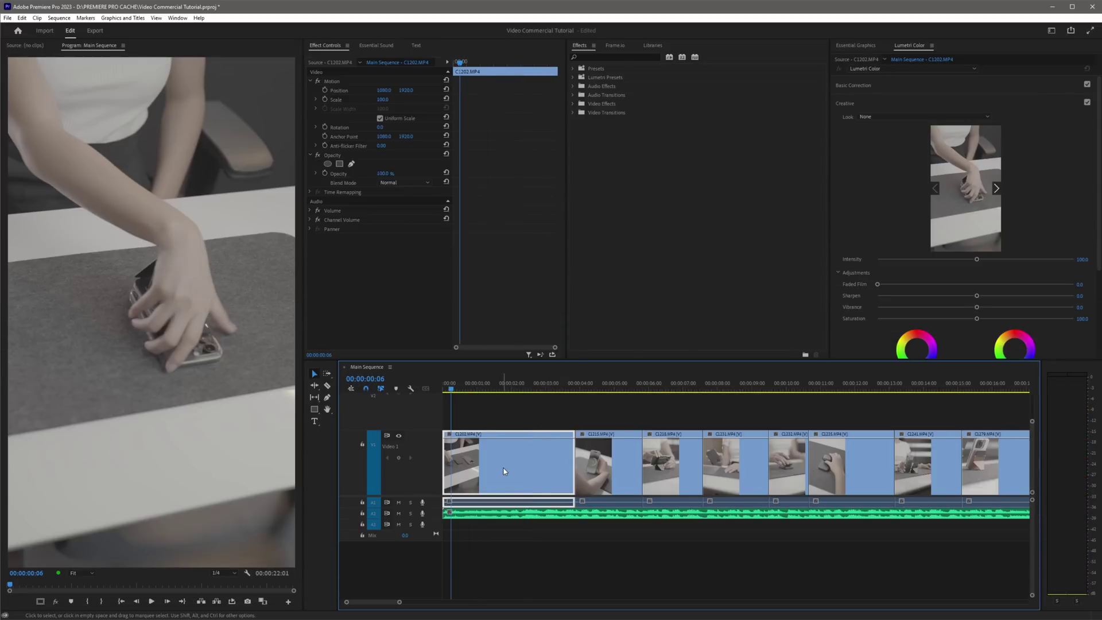
- Set the speed of clip C1202 to 120 % and play it back against the music
right_click(499, 466)
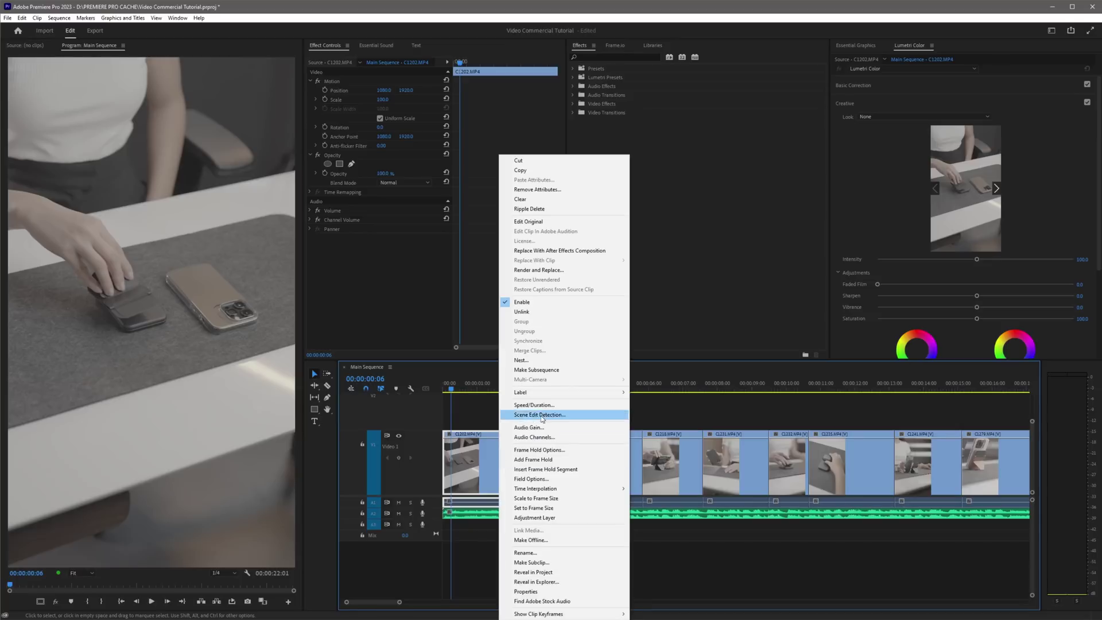
left_click(544, 406)
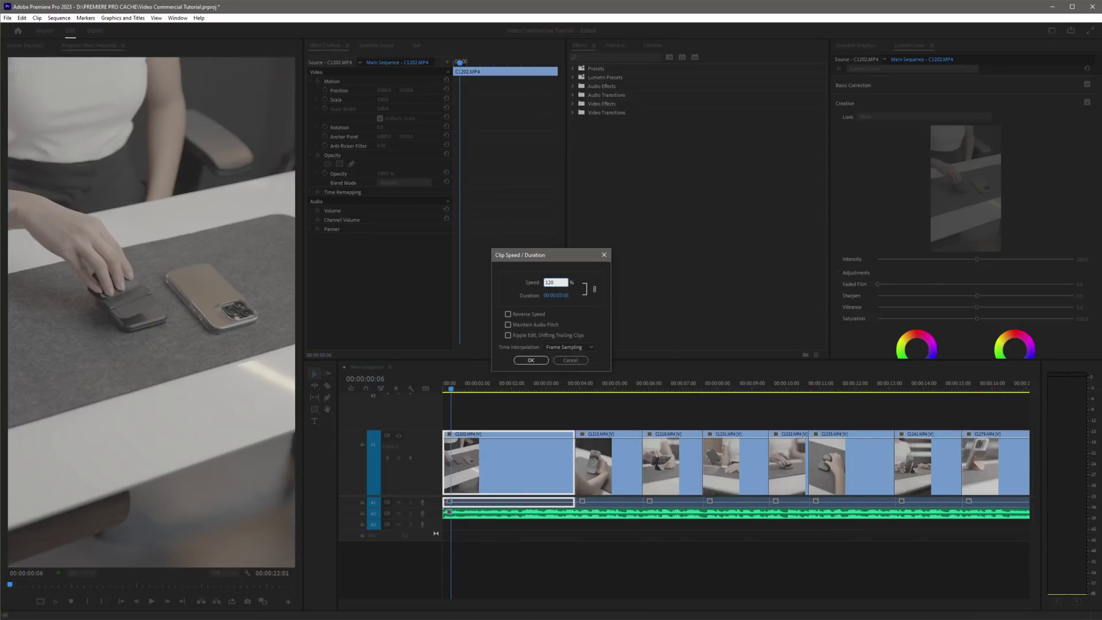
left_click(531, 360)
key("space")
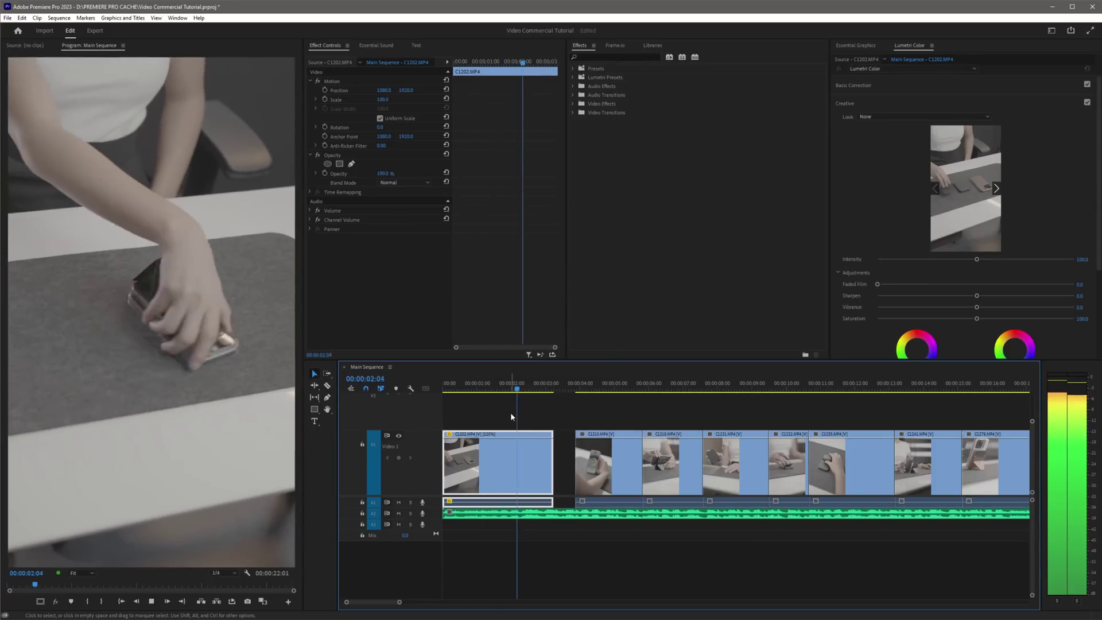
key("space")
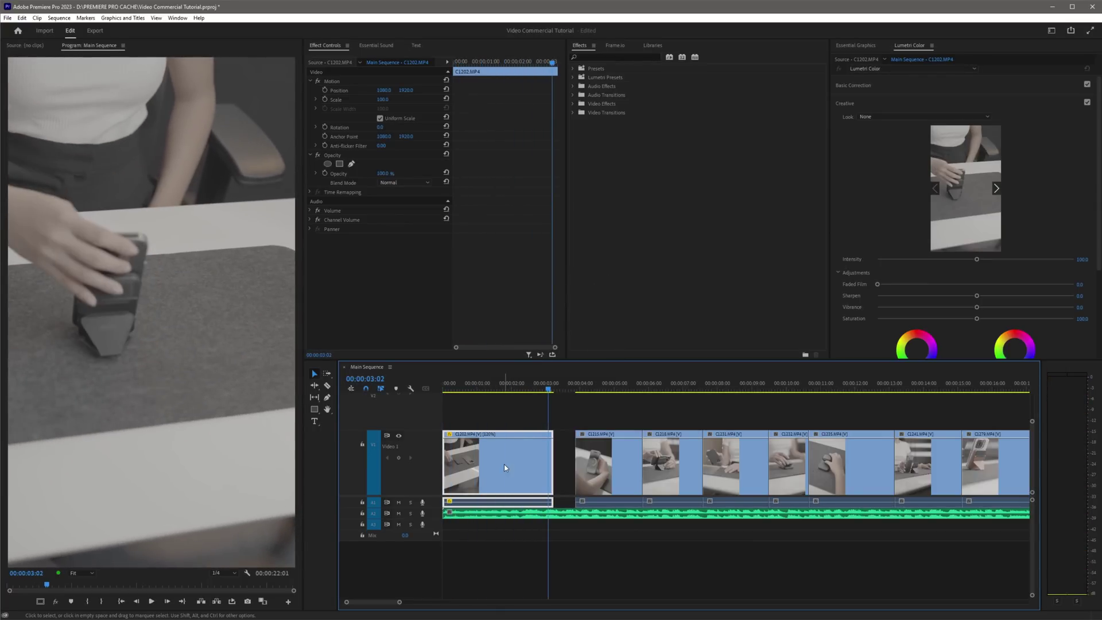
- Set the speed of clip C1202 to 150 % and trim its end at about 00:00:02:10
right_click(505, 468)
left_click(570, 408)
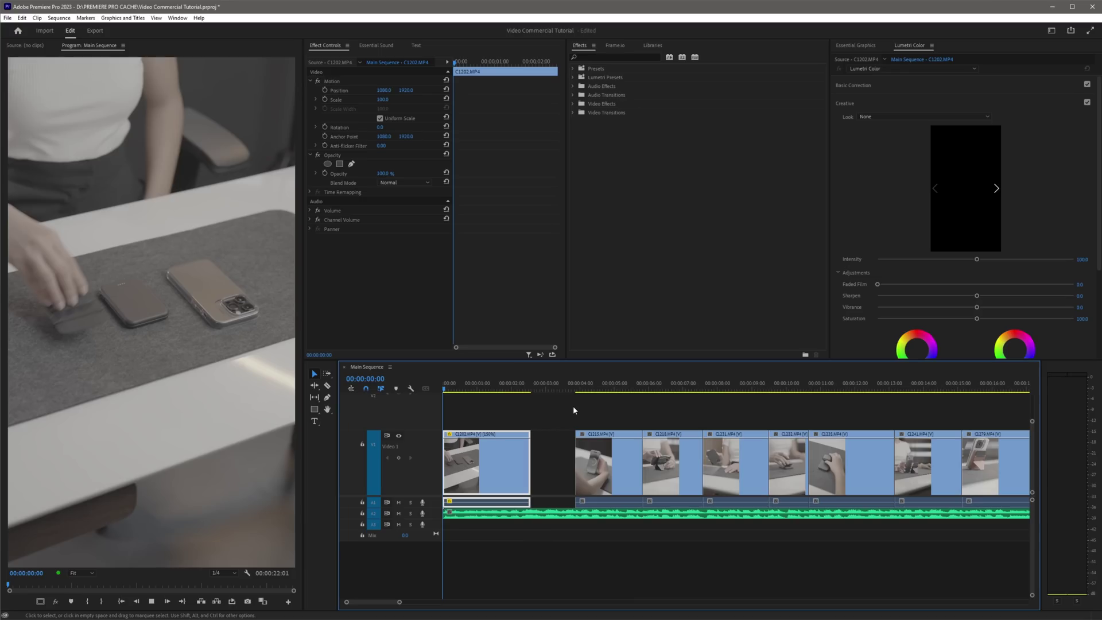
key("space")
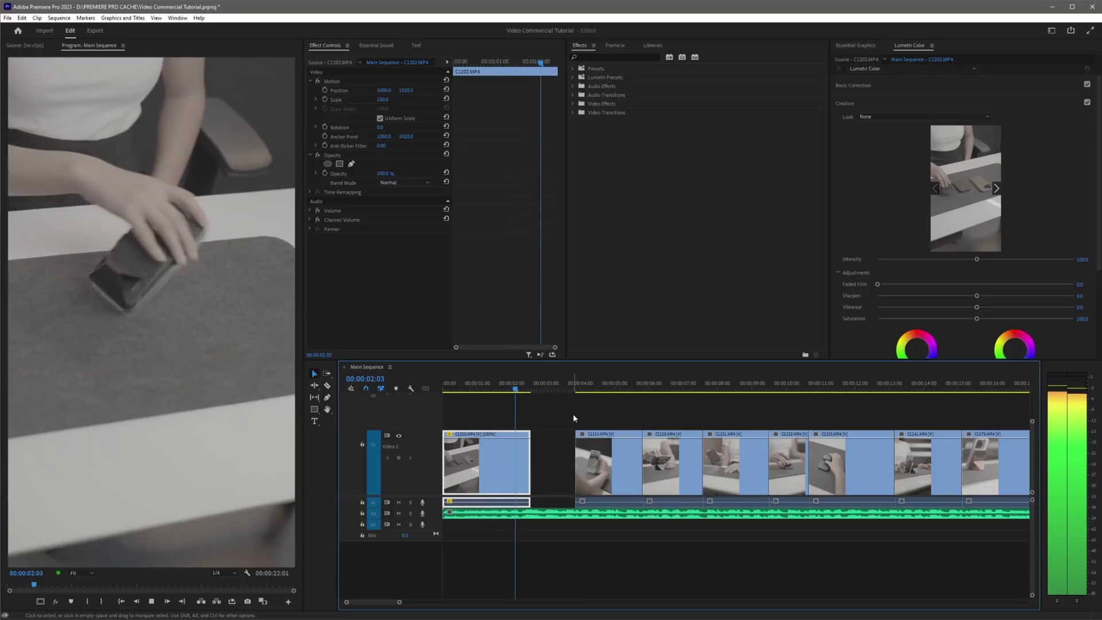
left_click_drag(514, 391, 525, 392)
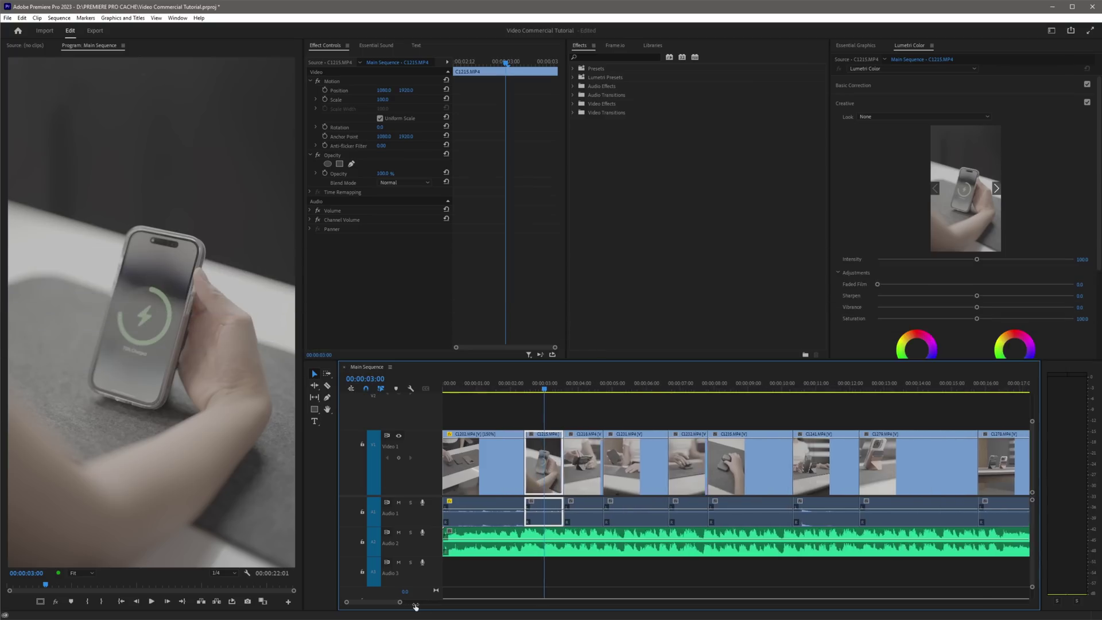
- Play back clip C1215 to check for camera shake and apply the Warp Stabilizer effect to it
key("space")
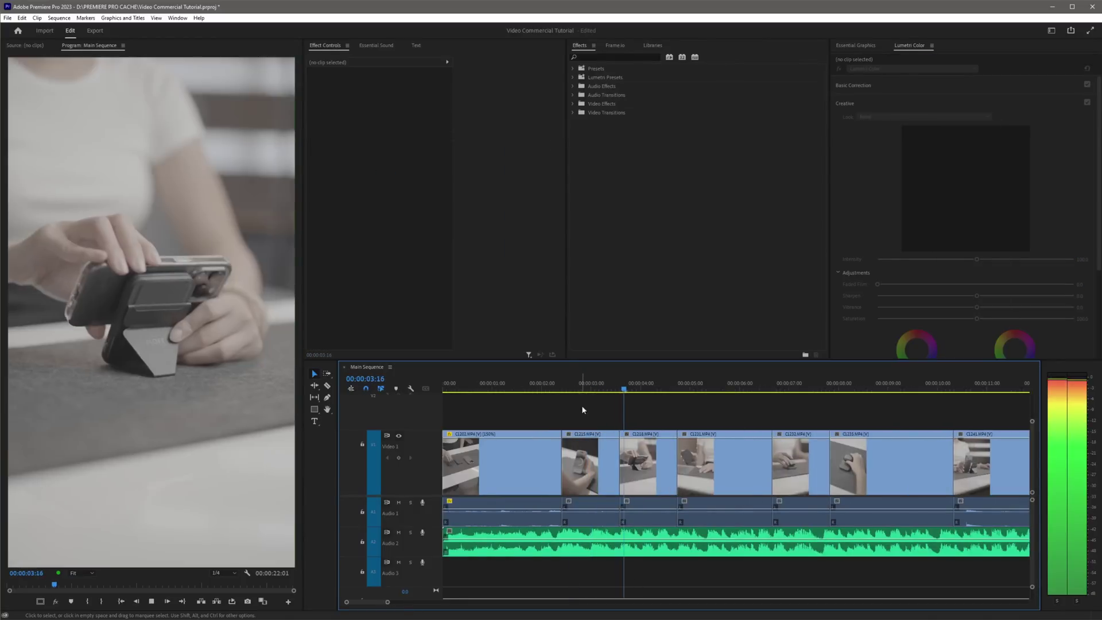
left_click(574, 384)
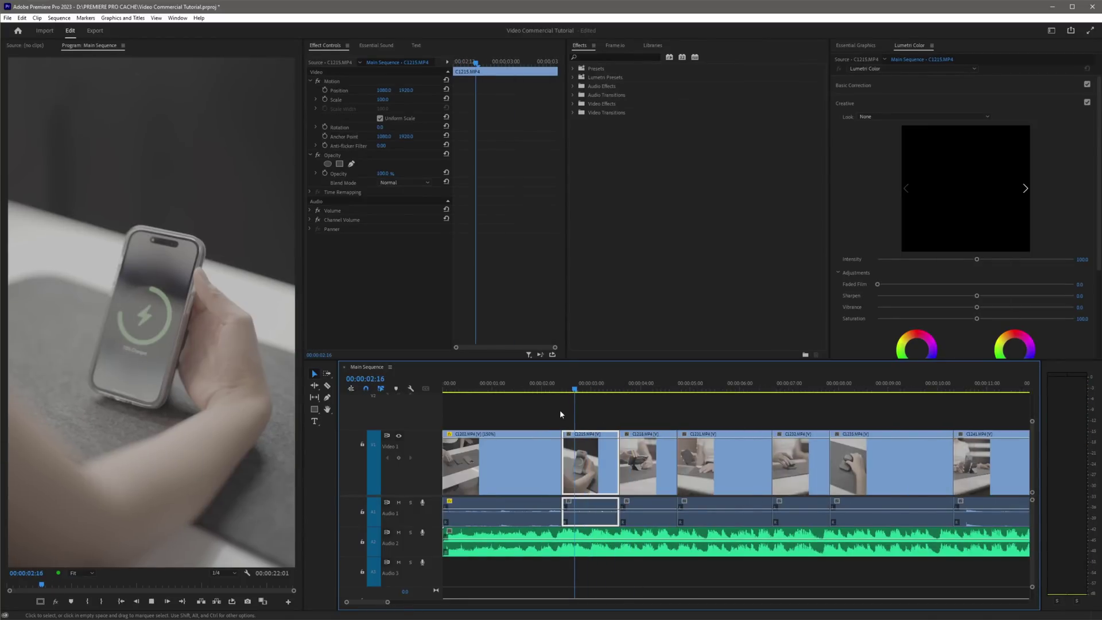
key("space")
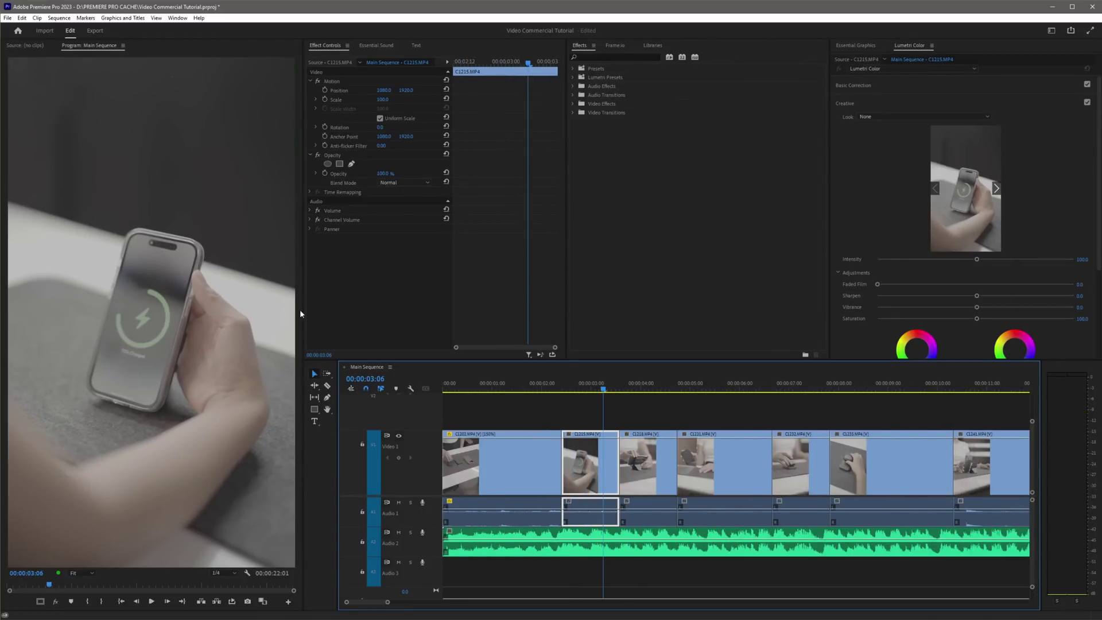
left_click(610, 57)
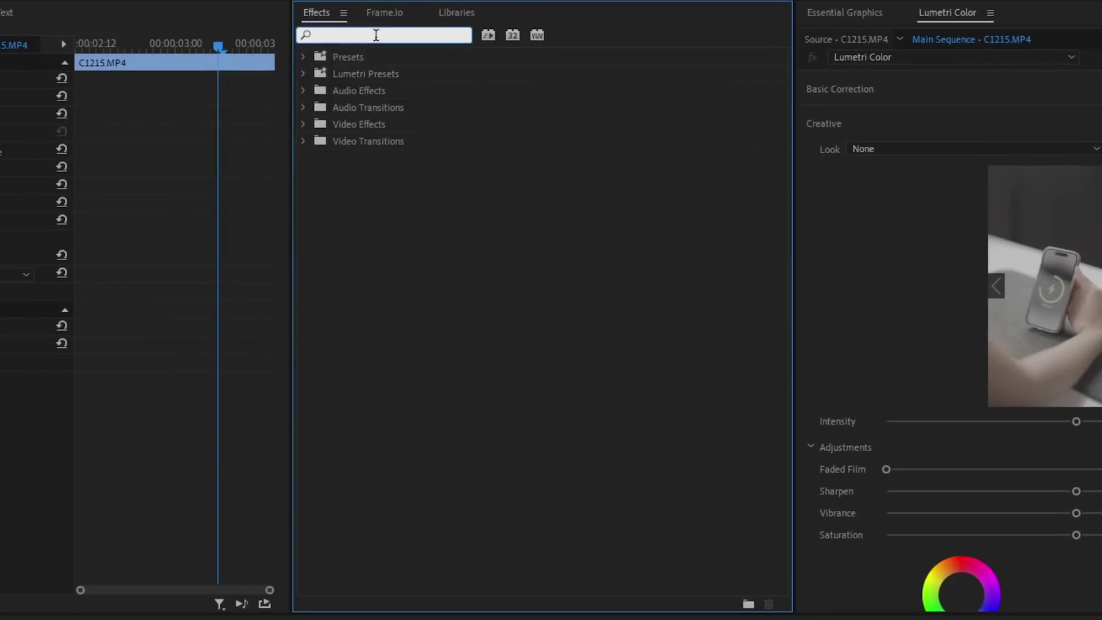
type("WARP STA")
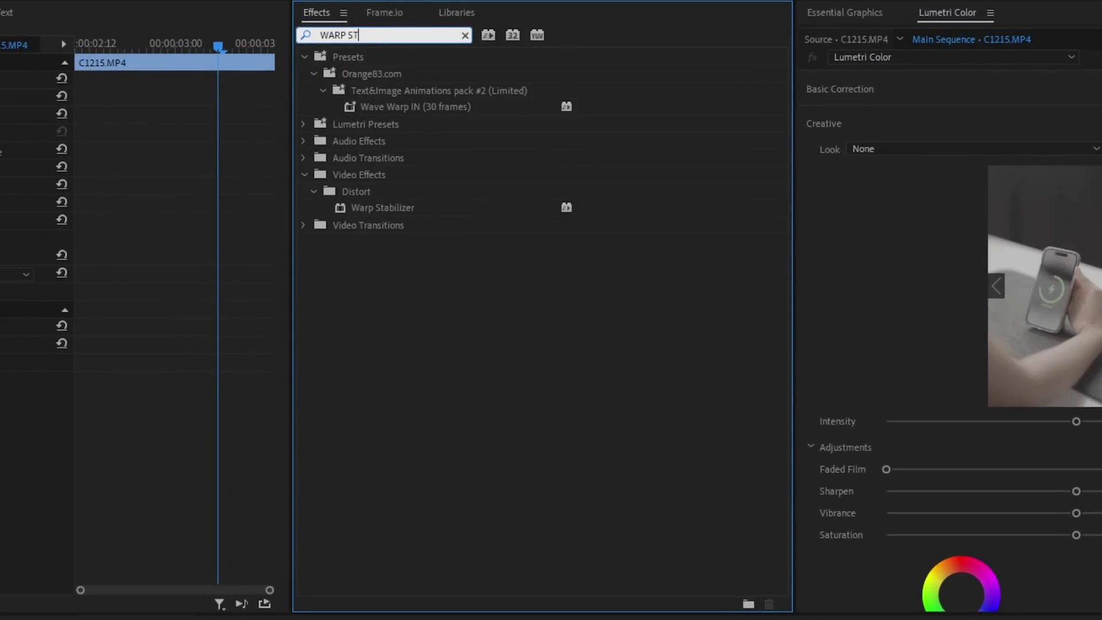
left_click(430, 152)
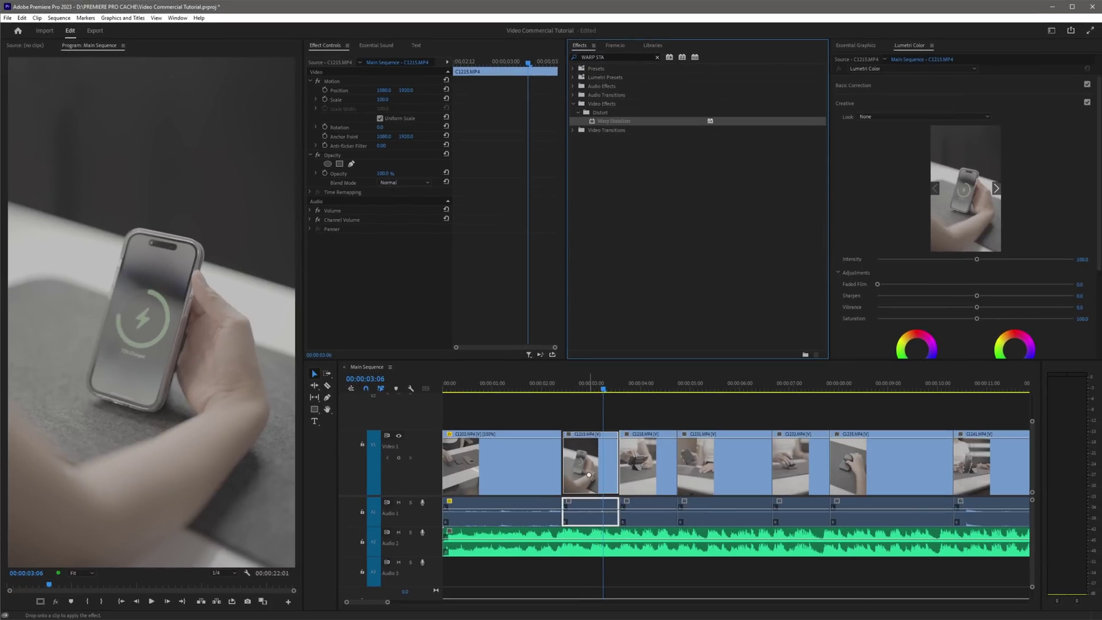
left_click_drag(588, 475, 588, 475)
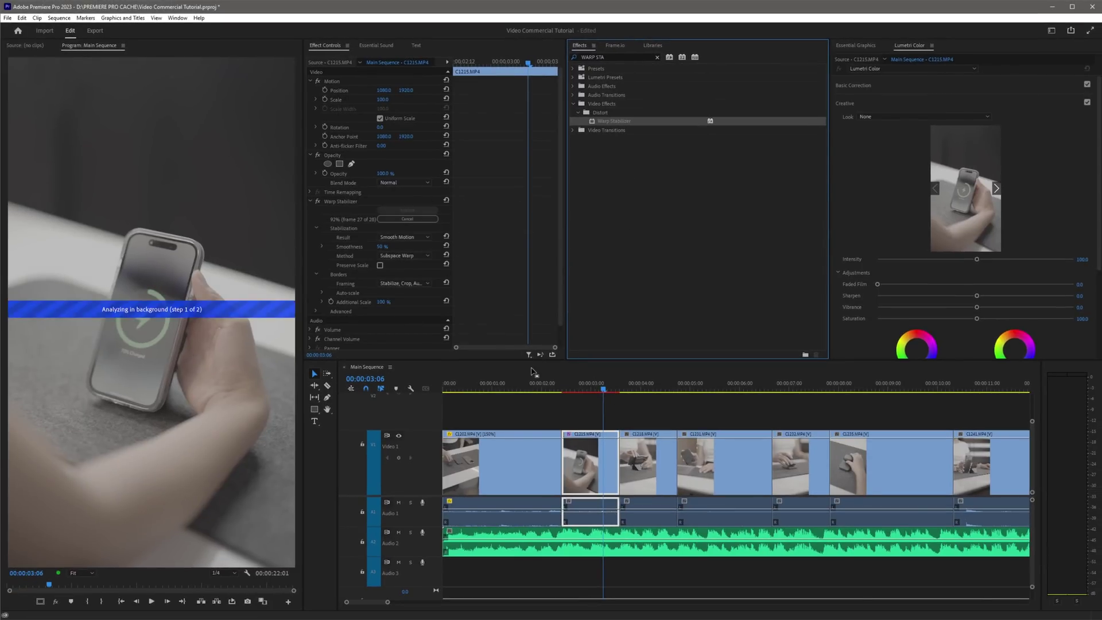
- Review the stabilized clip C1215 and set its Warp Stabilizer smoothness to 20 %
left_click(567, 388)
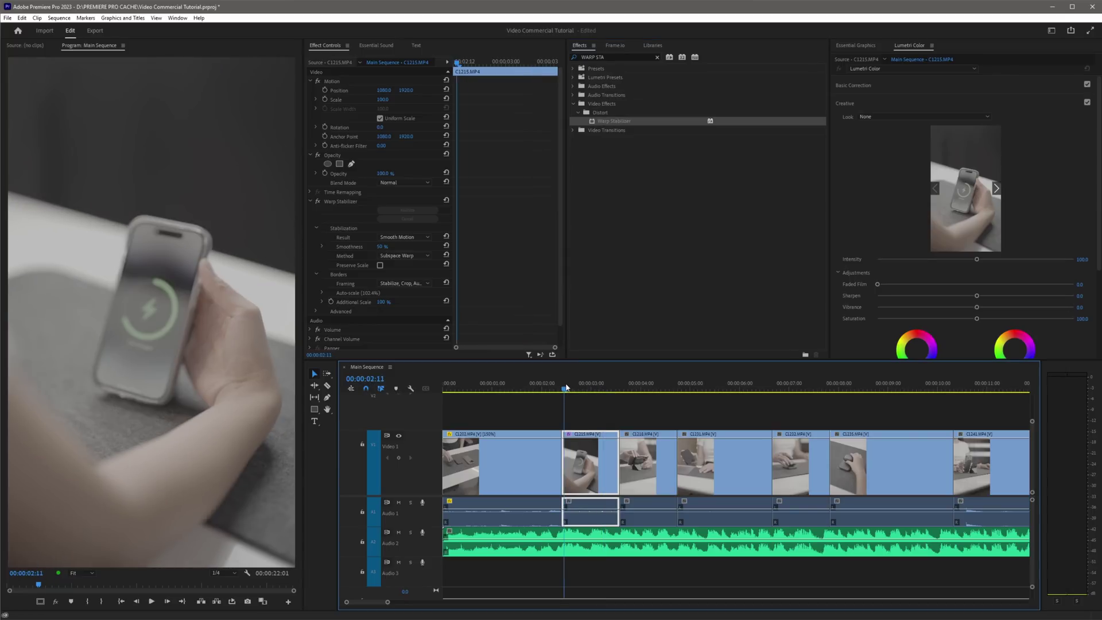
key("space")
left_click(585, 383)
left_click(380, 246)
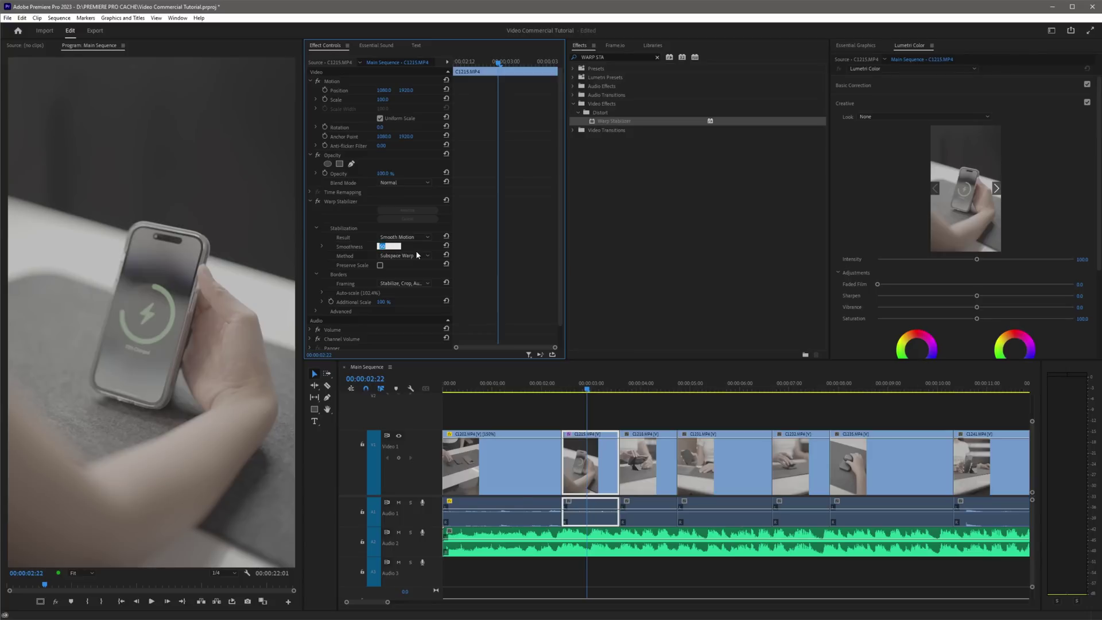
type("20")
key("Return")
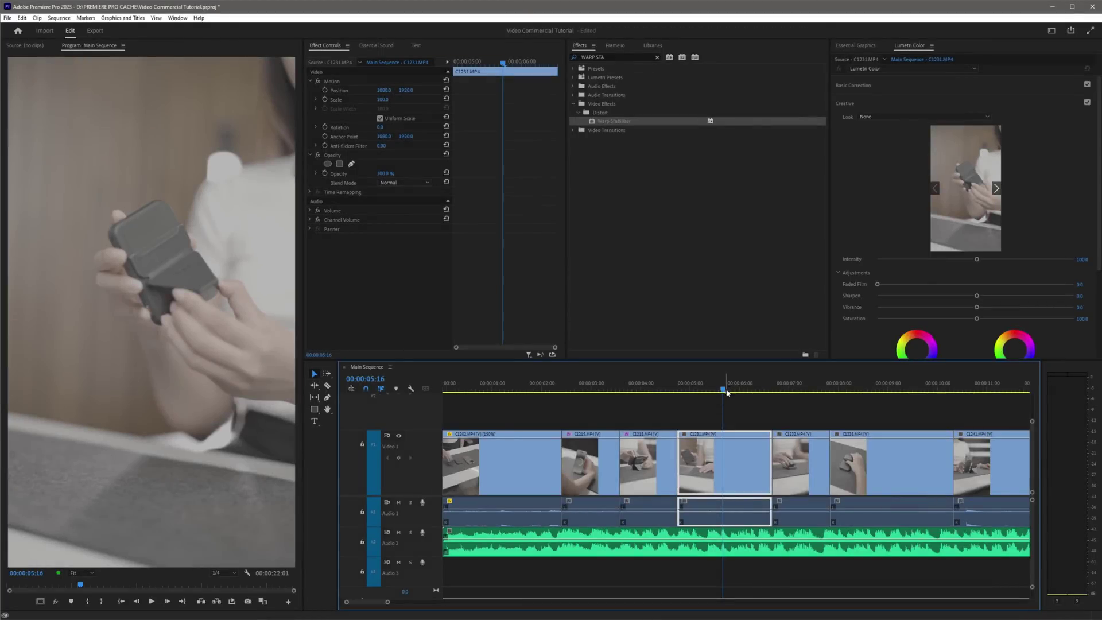
- Keyframe the scale of clip C1231 from 100 at 00:00:05:21 to 142 at 00:00:06:07 and preview the zoom
left_click_drag(726, 393, 733, 390)
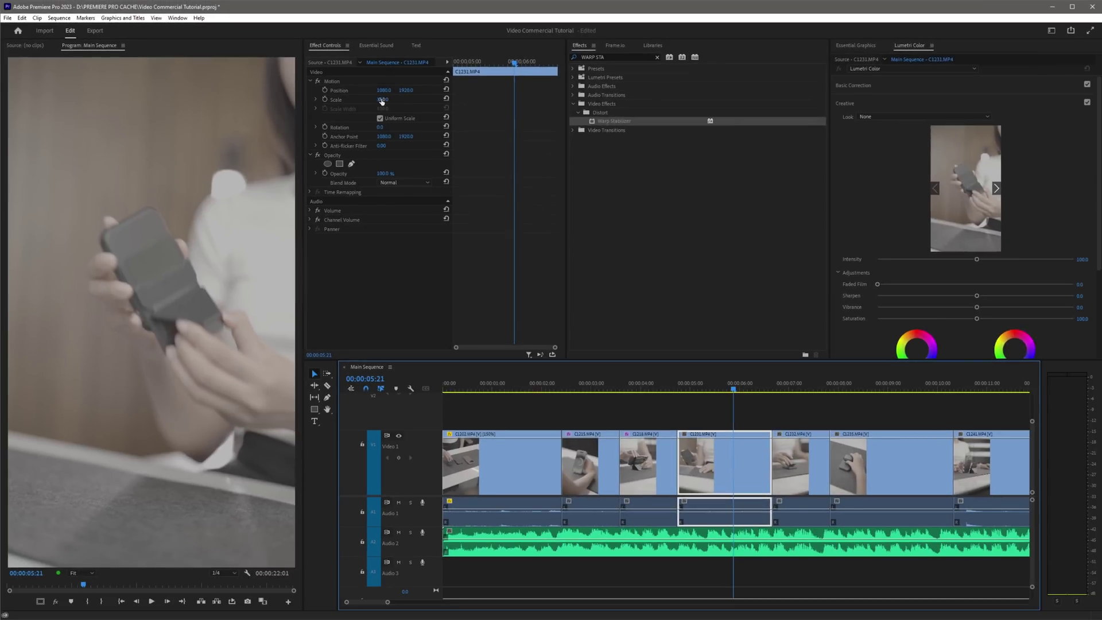
mouse_move(381, 102)
left_mouse_down()
mouse_move(418, 101)
mouse_move(360, 102)
left_mouse_up()
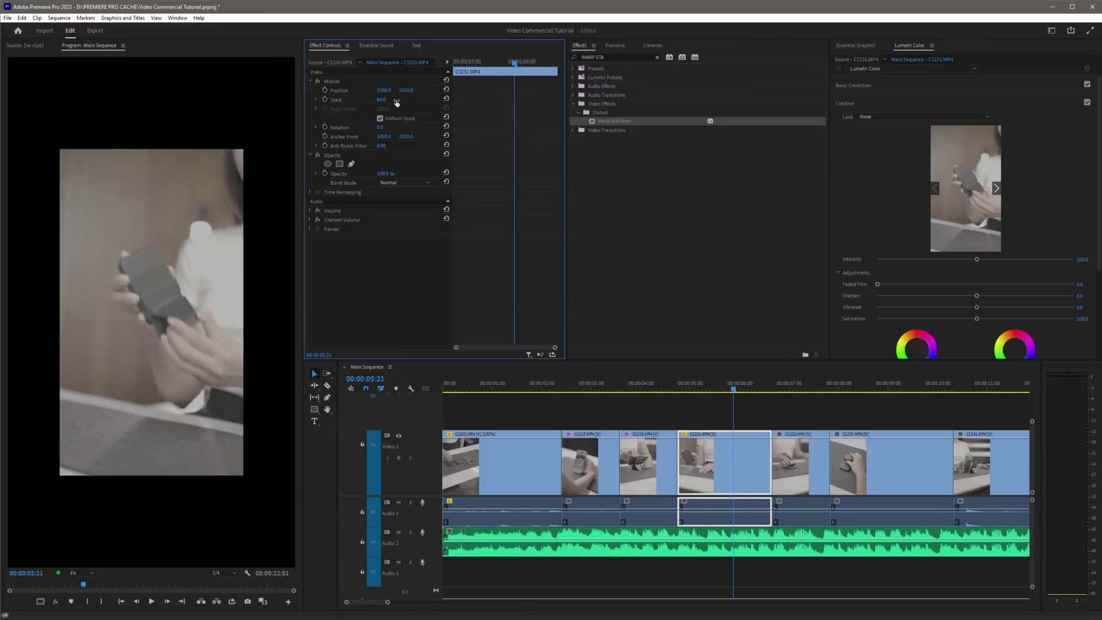
key("ctrl+z")
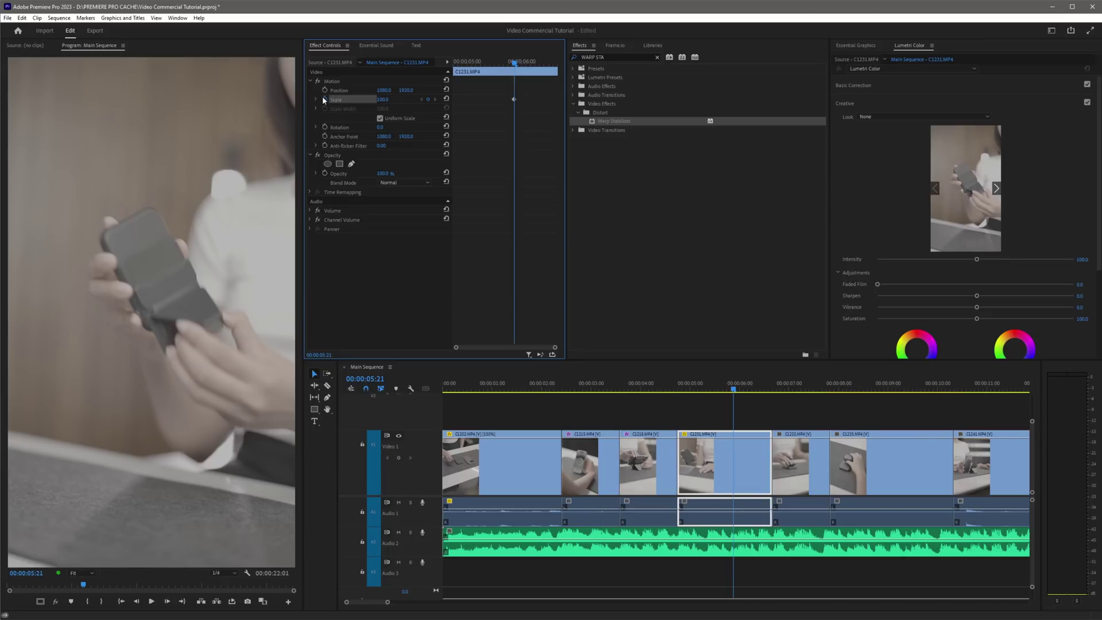
key("space")
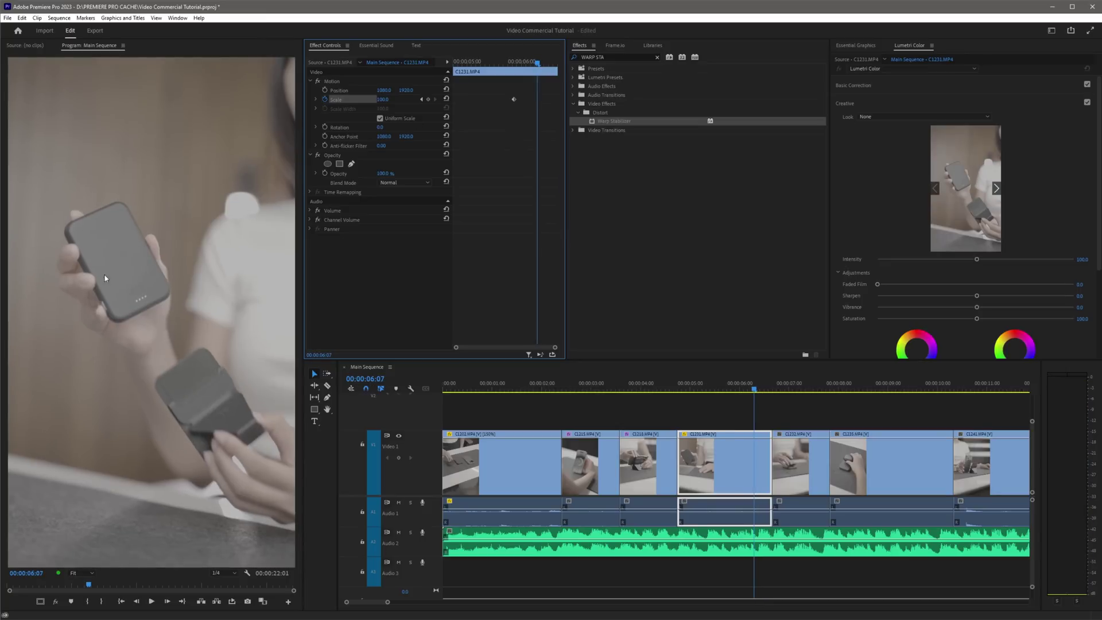
left_click_drag(380, 99, 404, 100)
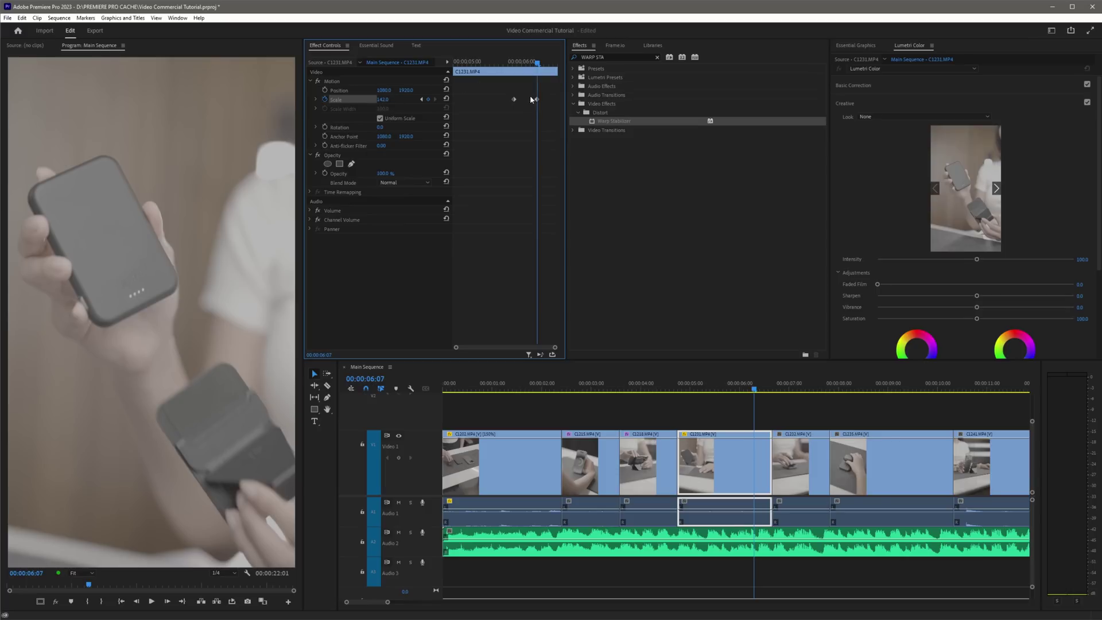
left_click_drag(515, 63, 510, 63)
key("space")
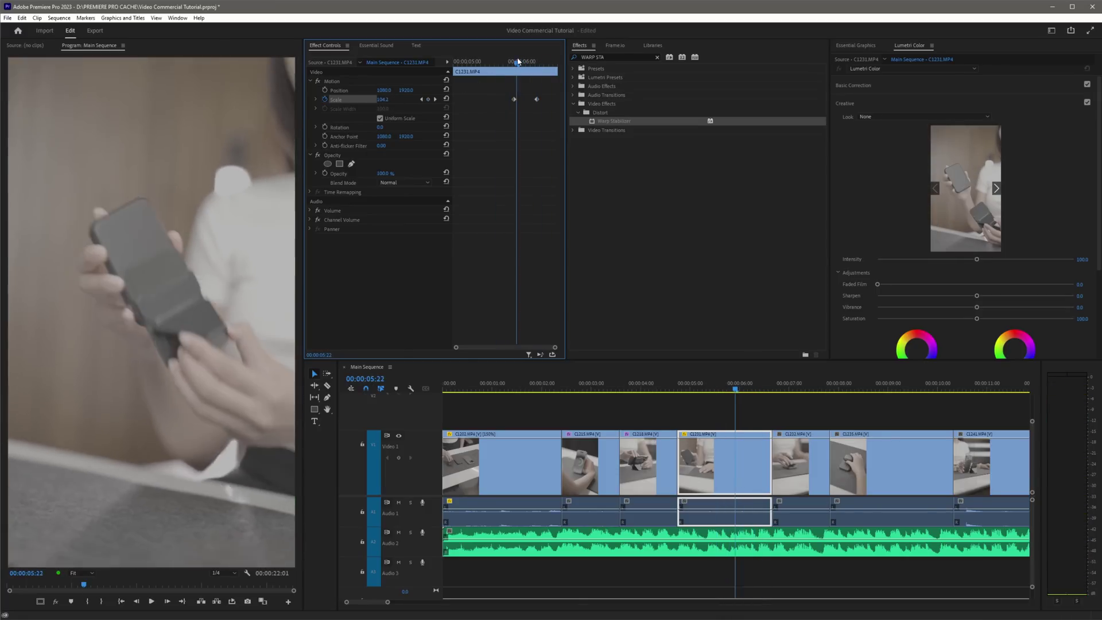
key("space")
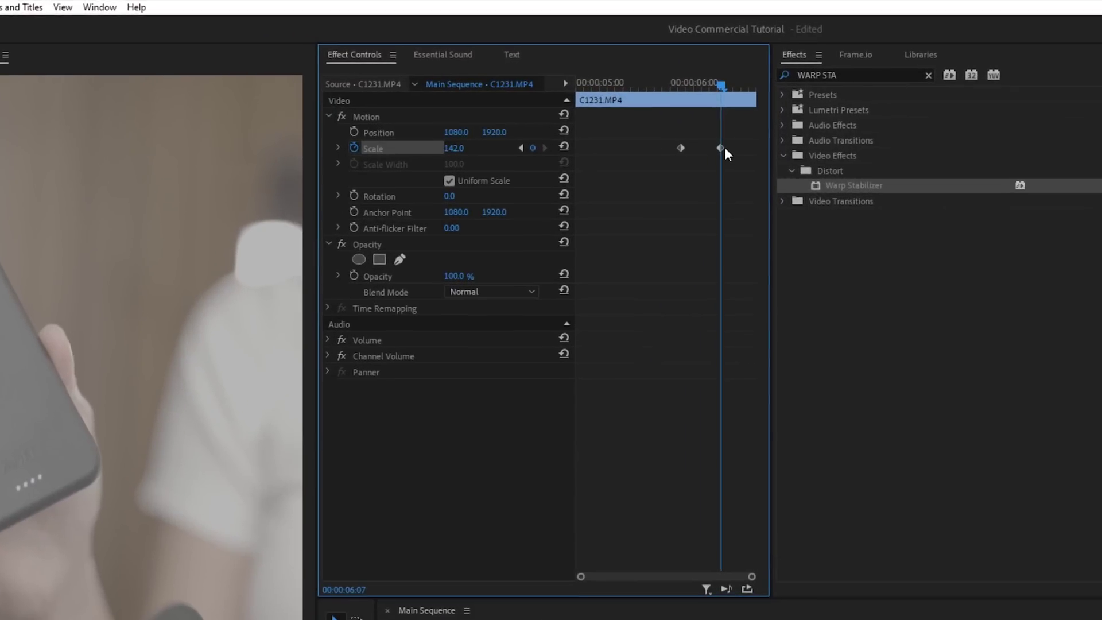
- Apply Ease In to the second scale keyframe of clip C1231 and Ease Out to the first
right_click(671, 135)
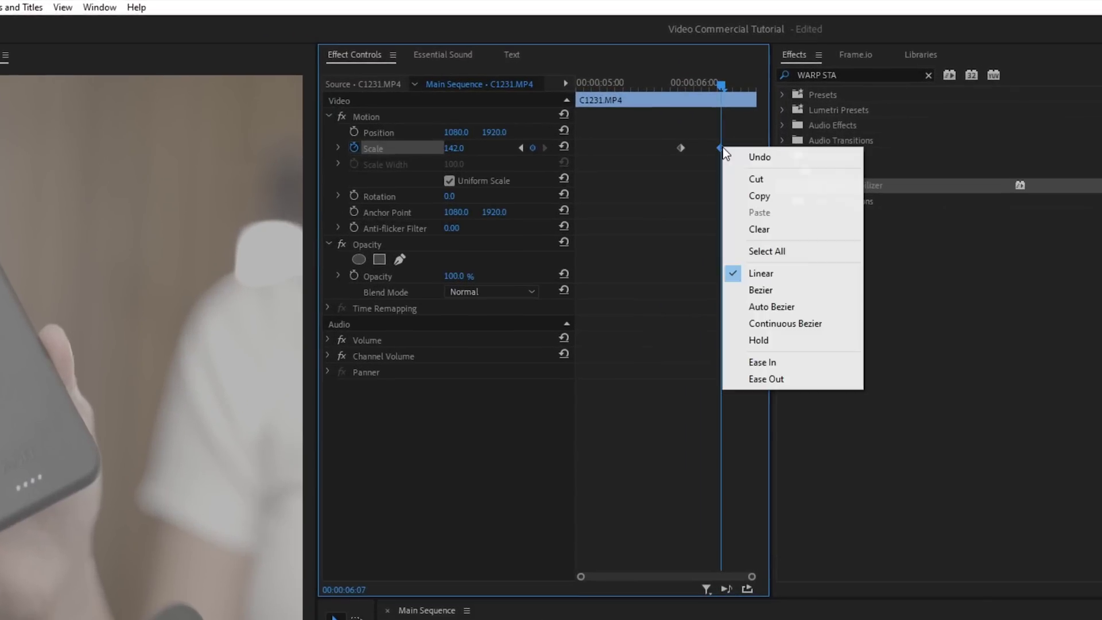
left_click(772, 362)
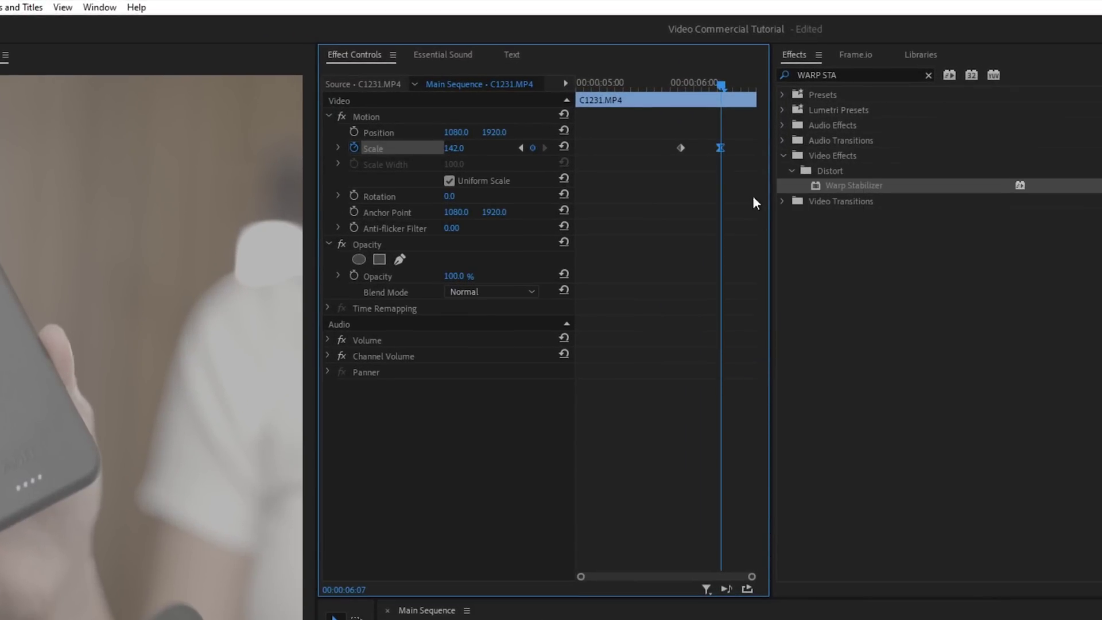
right_click(681, 148)
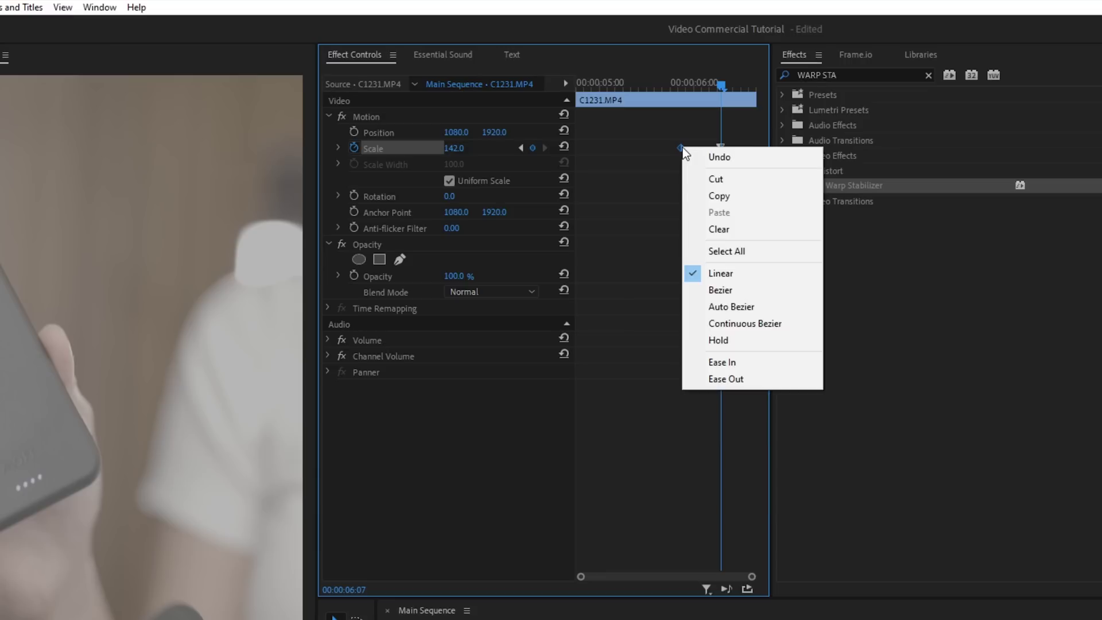
left_click(734, 380)
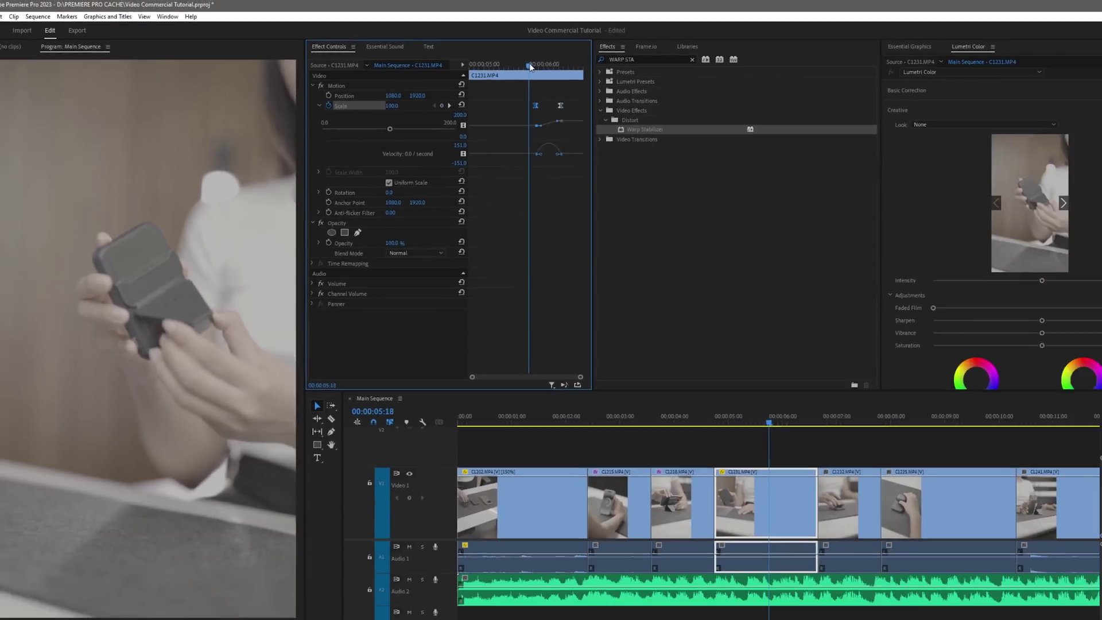
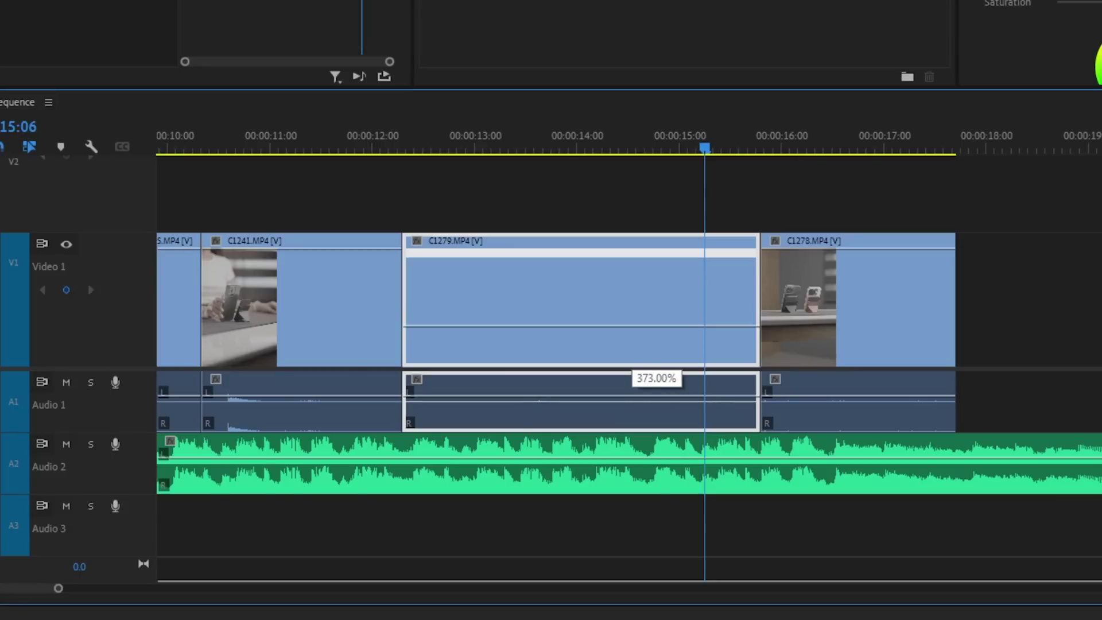
- Raise the speed of clip C1279 before its speed keyframe to 458 % and review that section up to 00:00:12:23
left_click_drag(656, 256, 656, 255)
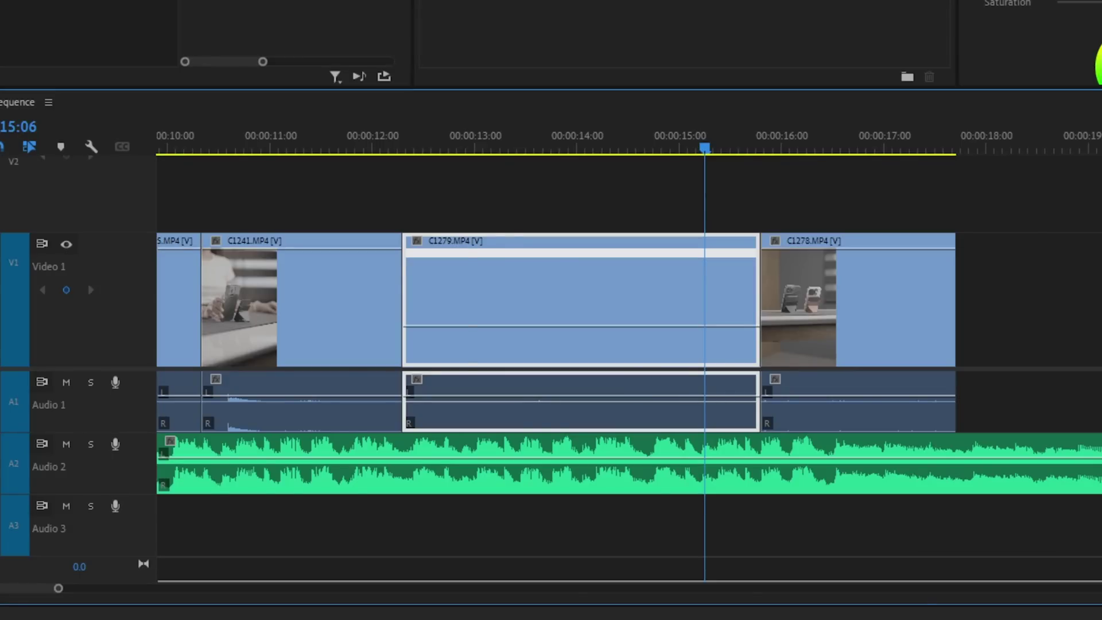
left_click_drag(461, 136, 406, 124)
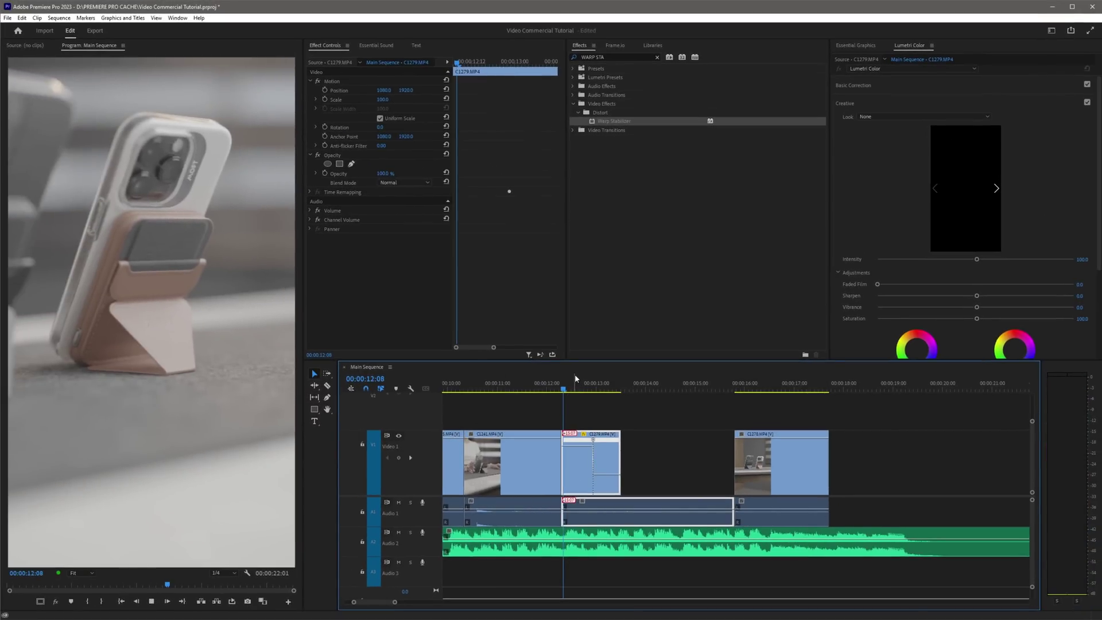
left_click_drag(576, 378, 593, 381)
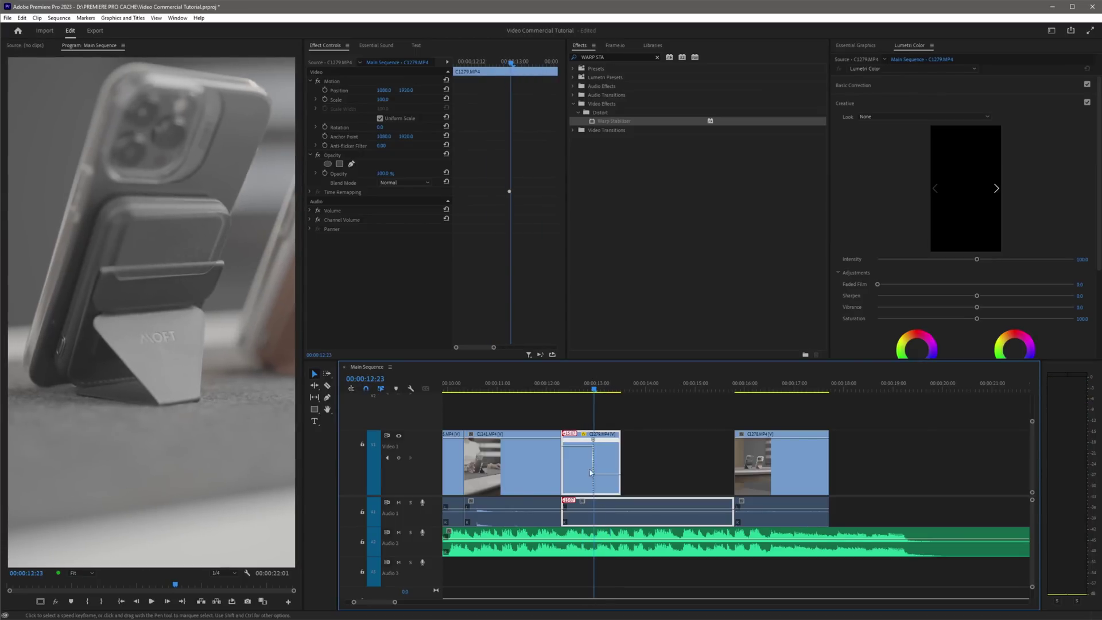
- Spread the speed keyframe of clip C1279 into a ramp from about 00:00:12:08 to 00:00:13:07 and smooth its curve
key("equal")
key("equal")
key("equal")
left_click_drag(573, 263, 218, 253)
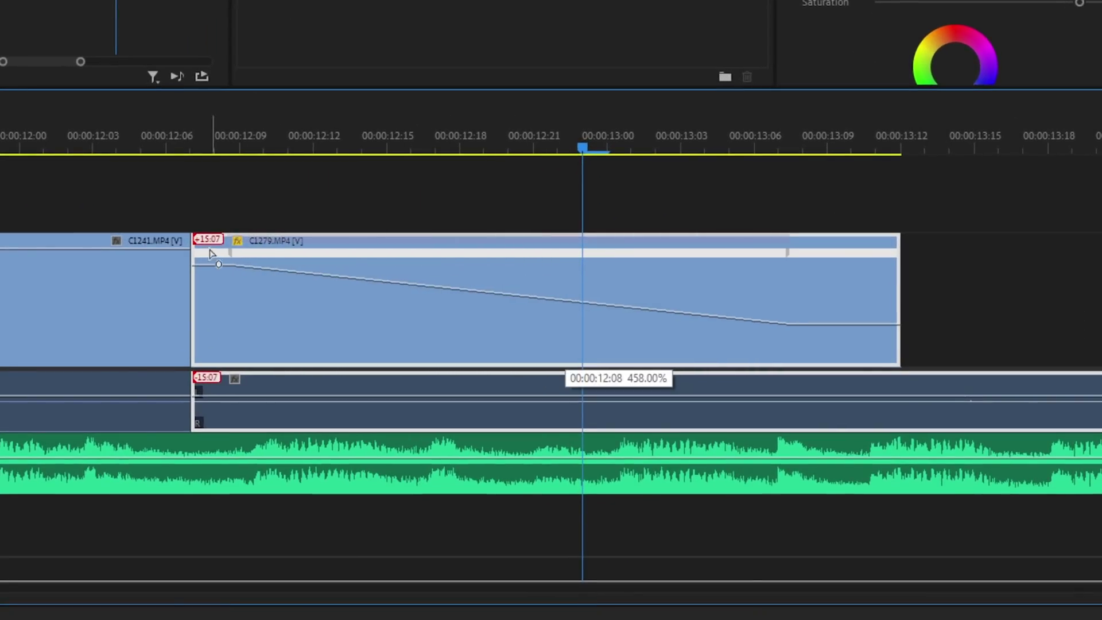
key("space")
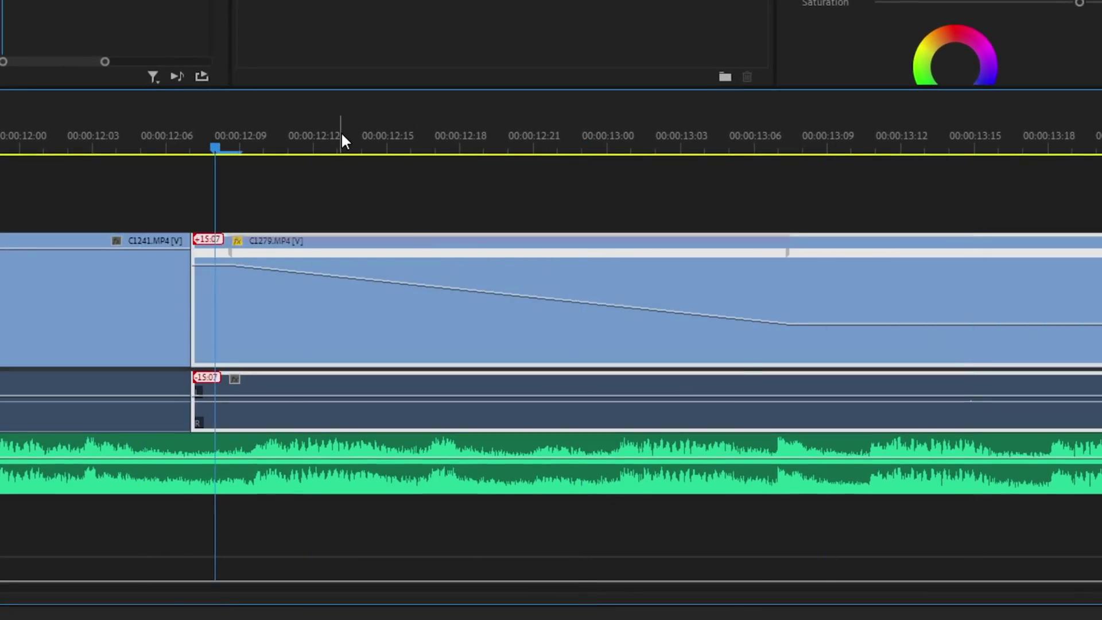
left_click(788, 252)
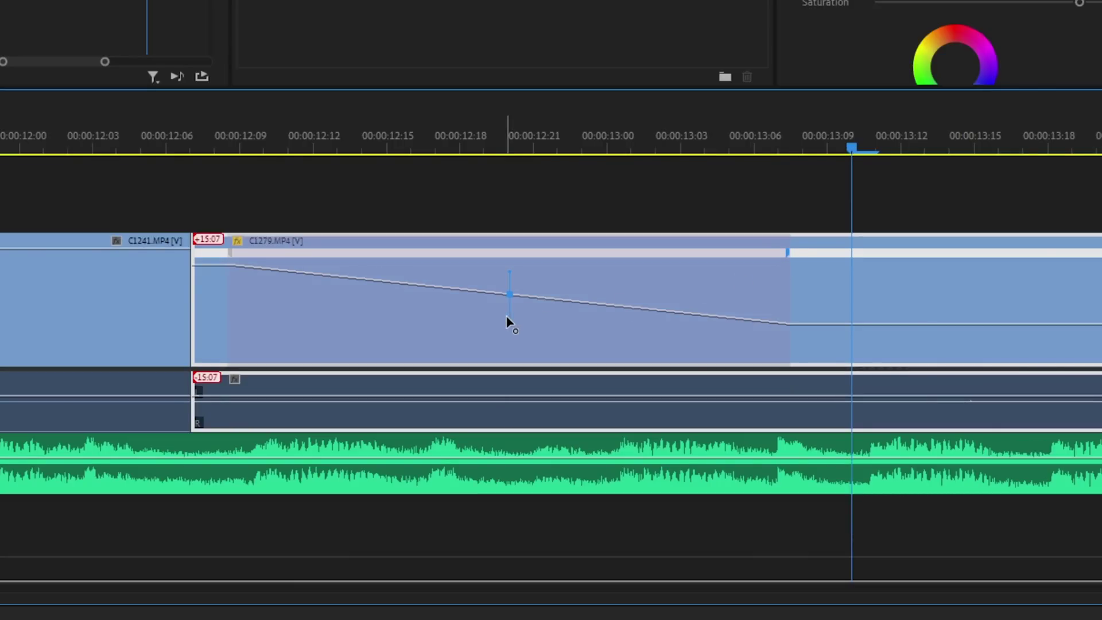
left_click_drag(508, 315, 632, 256)
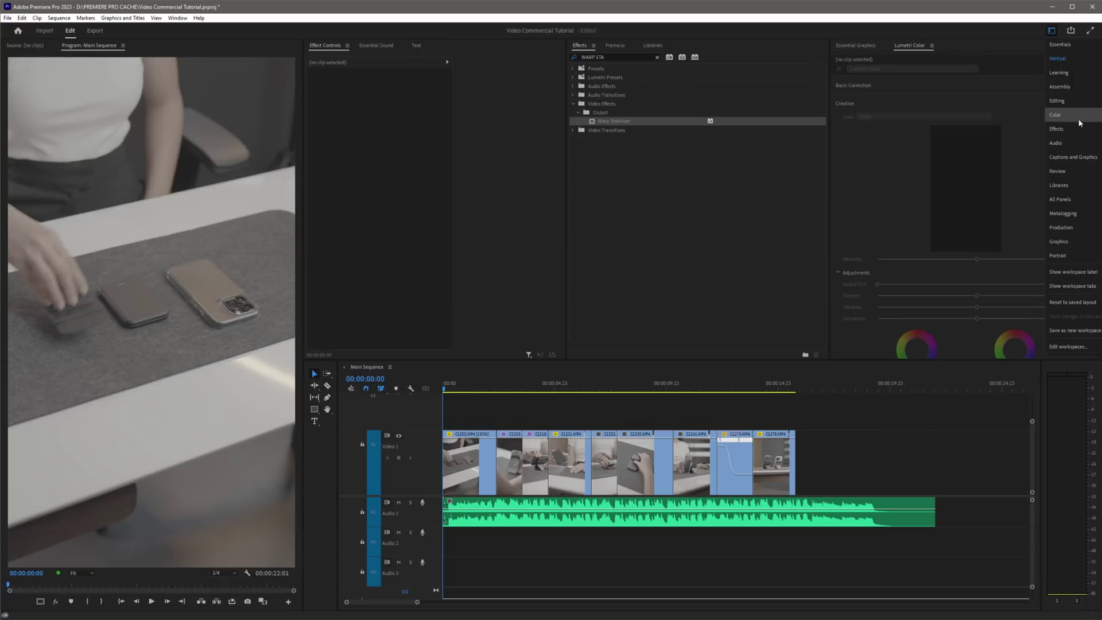
- Switch to the Color workspace and create a 2160 × 3840 adjustment layer at 23.976 fps
left_click(1072, 114)
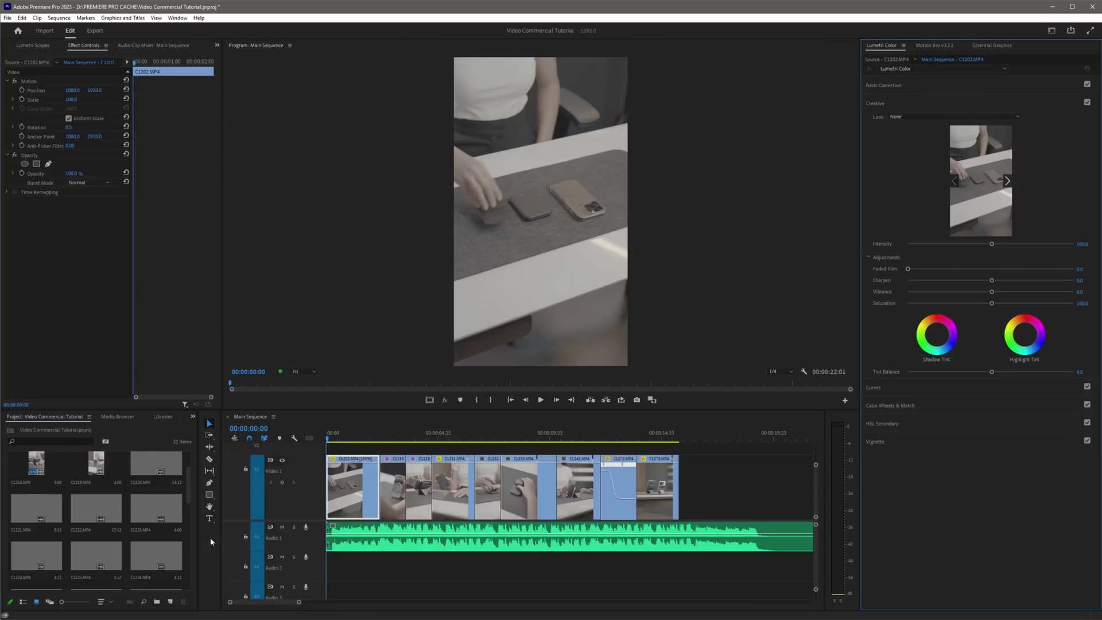
left_click_drag(201, 545, 234, 545)
scroll(201, 574, "down", 8)
left_click(205, 601)
left_click(230, 541)
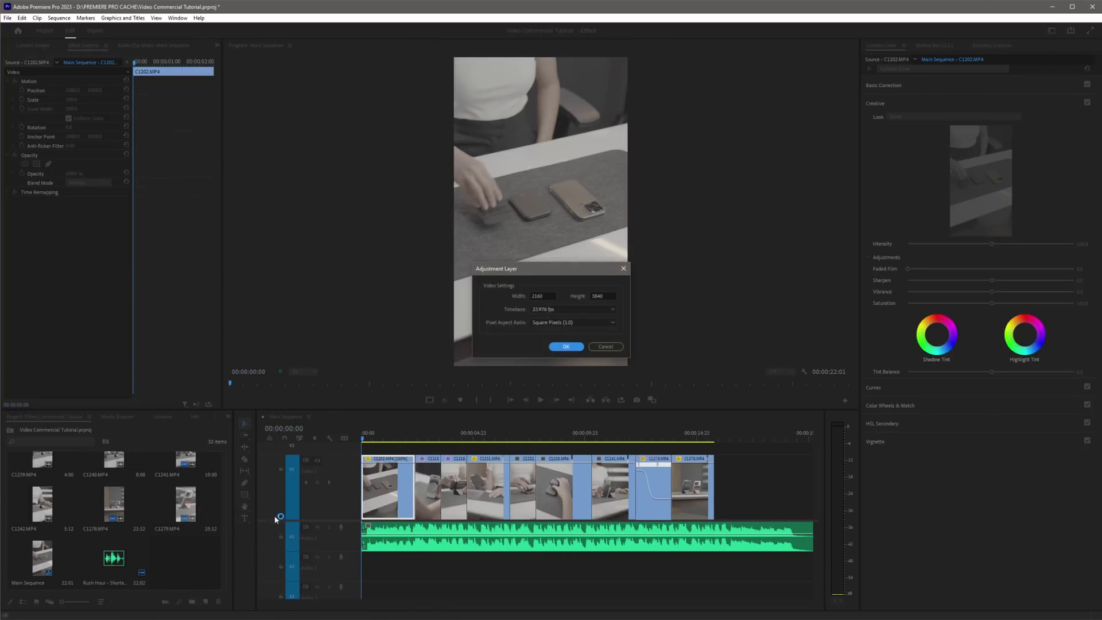
left_click(566, 346)
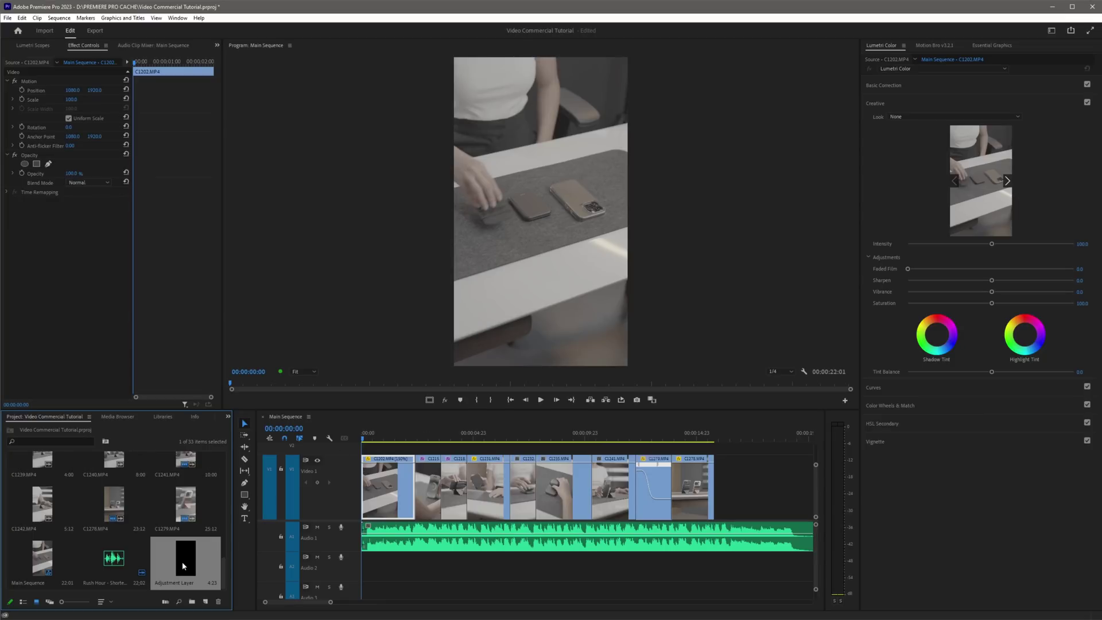
- Place the adjustment layer on Video 2 from the sequence start, extend it to the end of the last clip and enlarge its track
left_click_drag(181, 561, 376, 453)
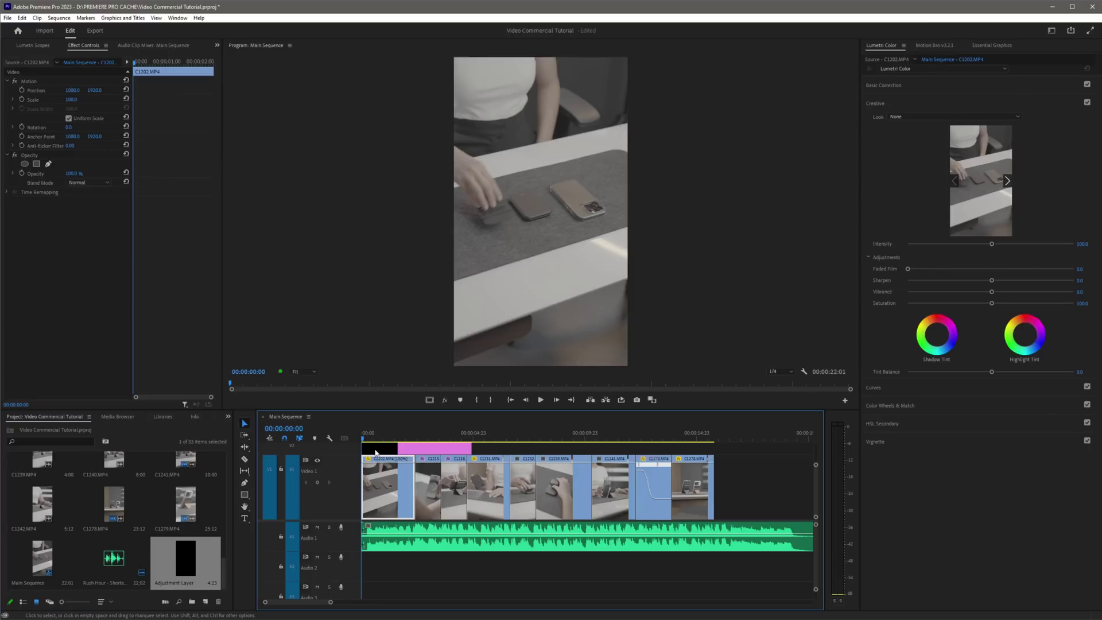
left_click_drag(471, 448, 712, 447)
left_click(669, 451)
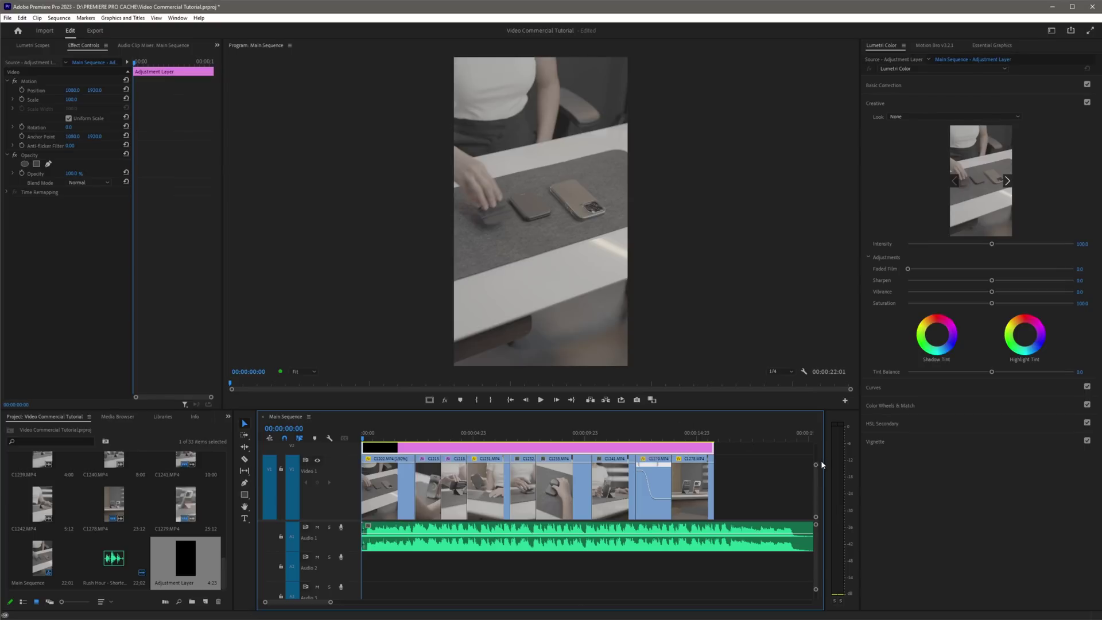
scroll(815, 470, "up", 3)
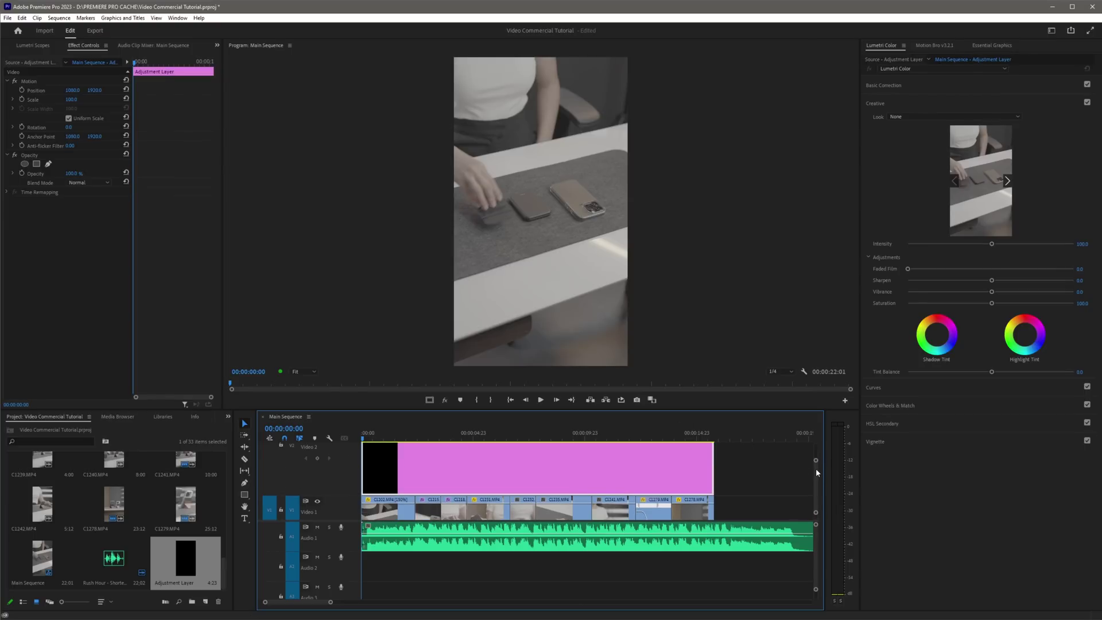
left_click_drag(817, 462, 818, 488)
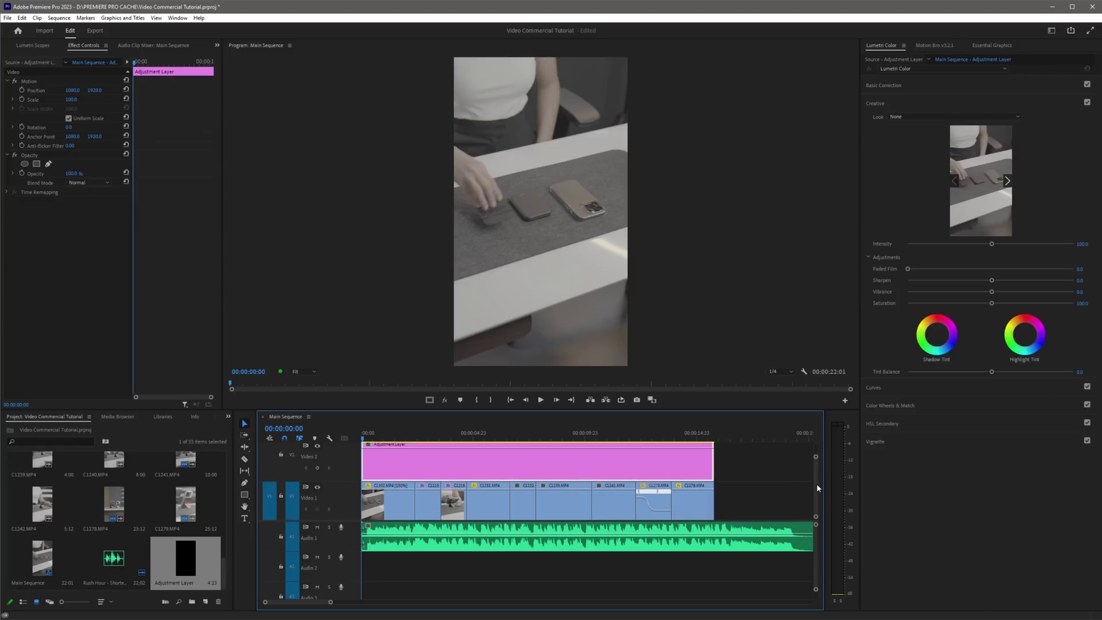
- Load the Rec709 LUT from the desktop's Adobe Tutorial folder as the adjustment layer's creative look and review the graded shots
left_click(918, 116)
left_click(914, 133)
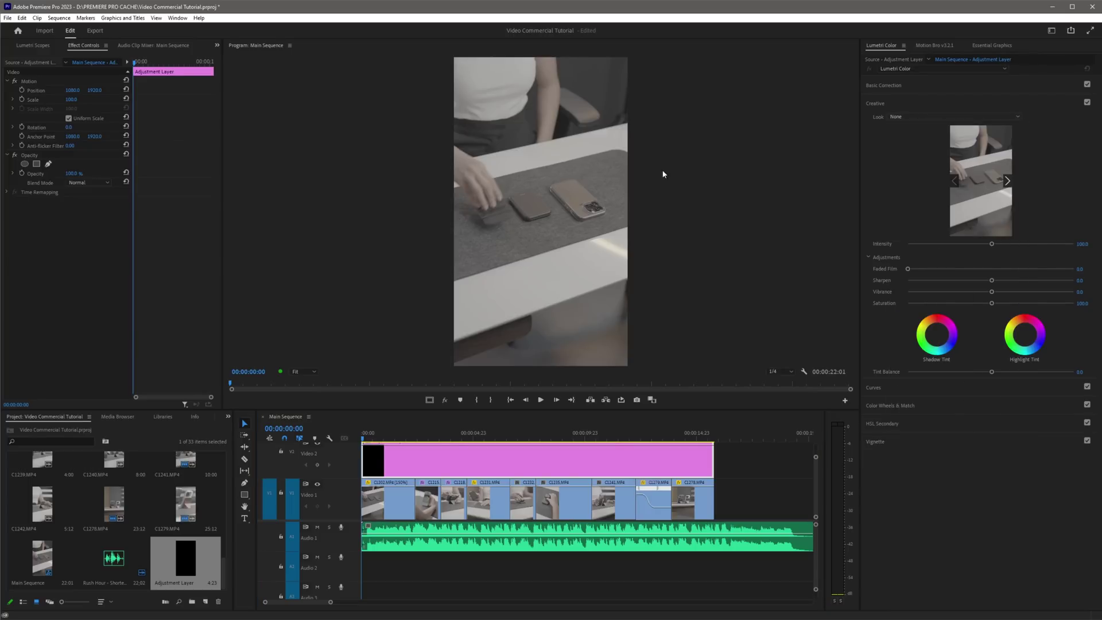
left_click(36, 90)
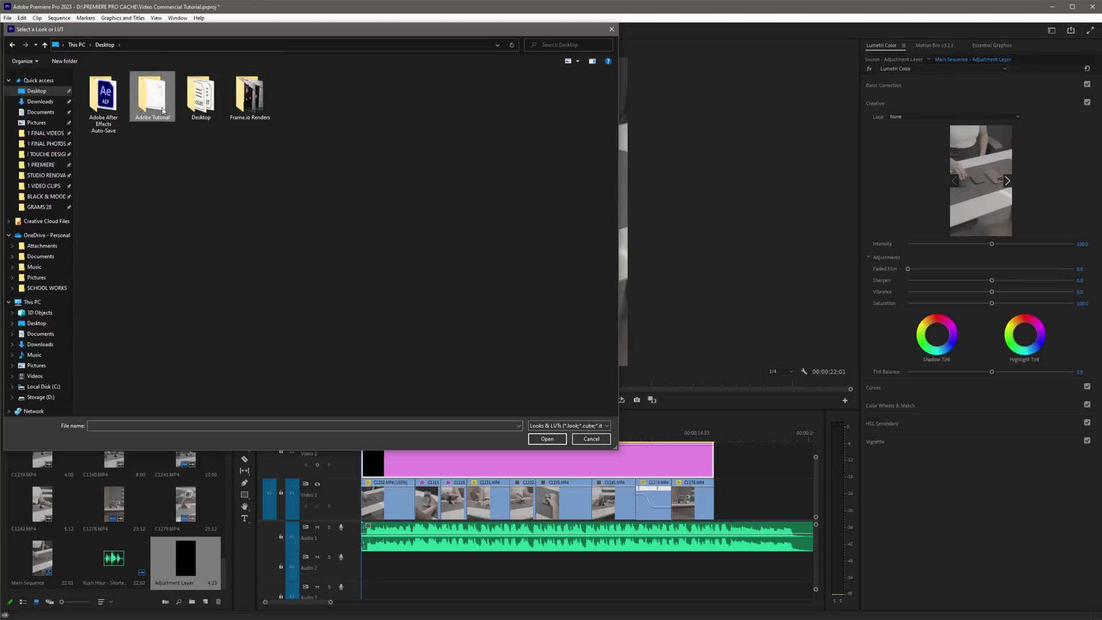
double_click(155, 96)
left_click(99, 106)
left_click(546, 441)
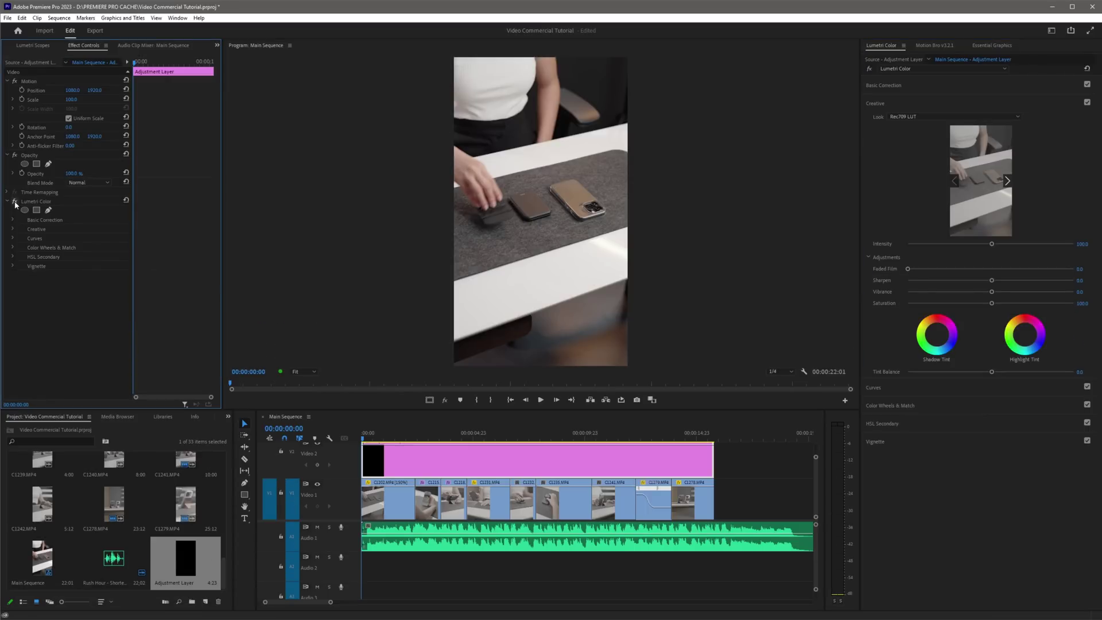
key("space")
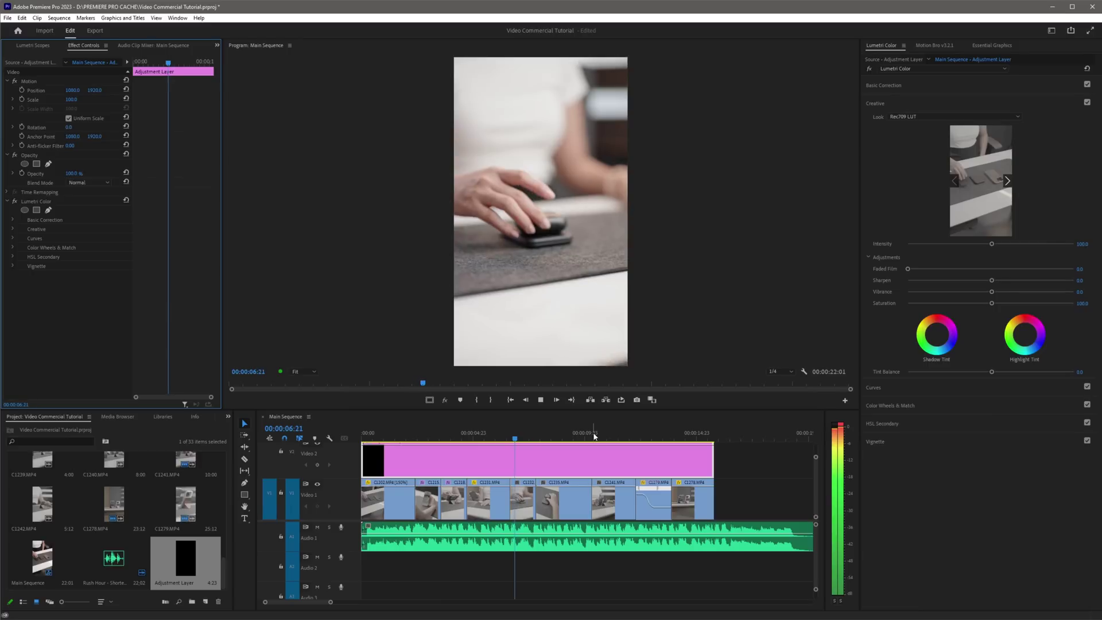
left_click(642, 431)
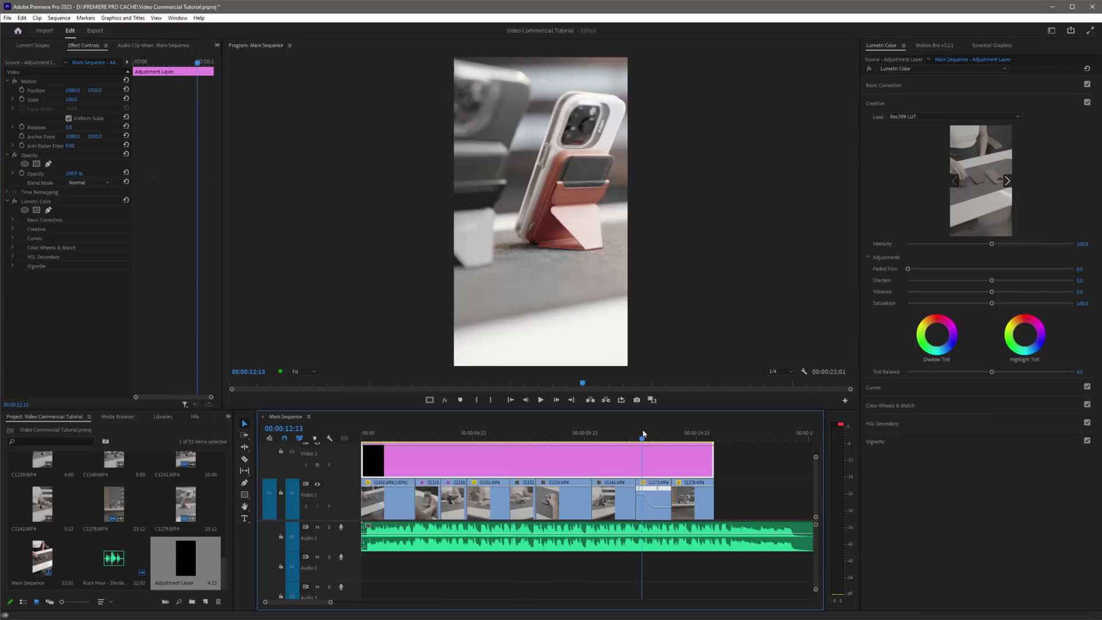
left_click(602, 431)
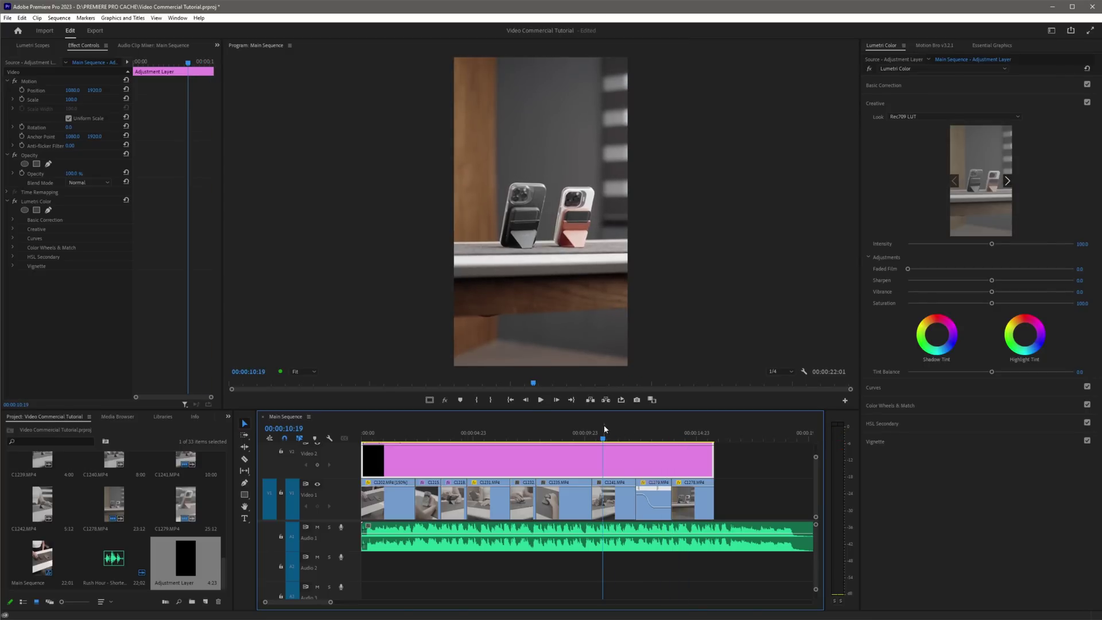
key("space")
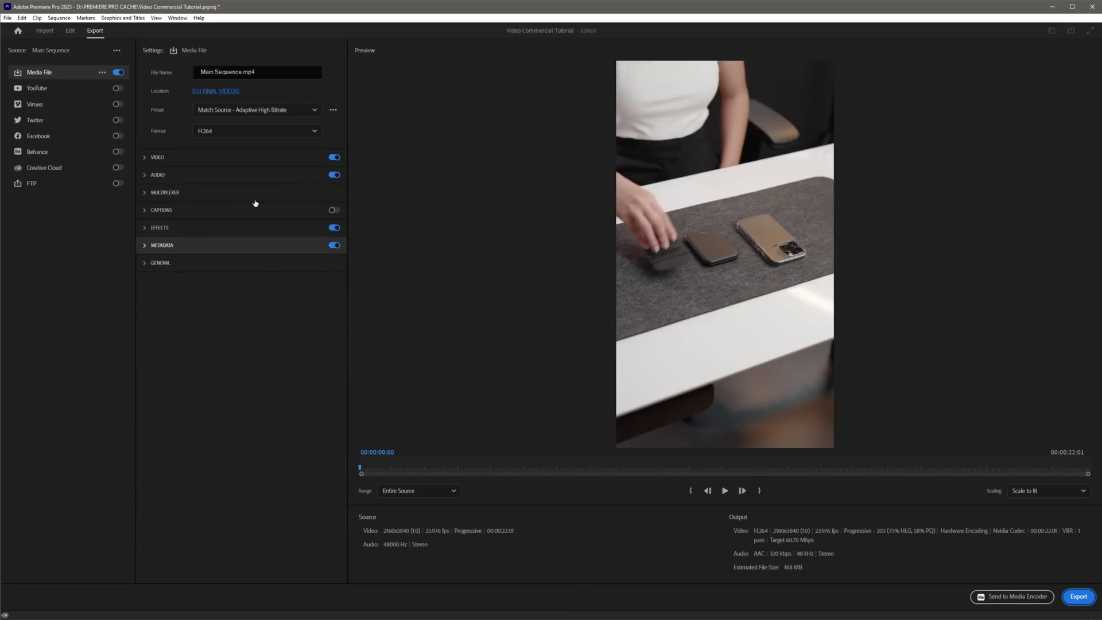
- Name the export file Video Commercial, with the Match Source - Adaptive High Bitrate preset and the H.264 format
left_click(270, 71)
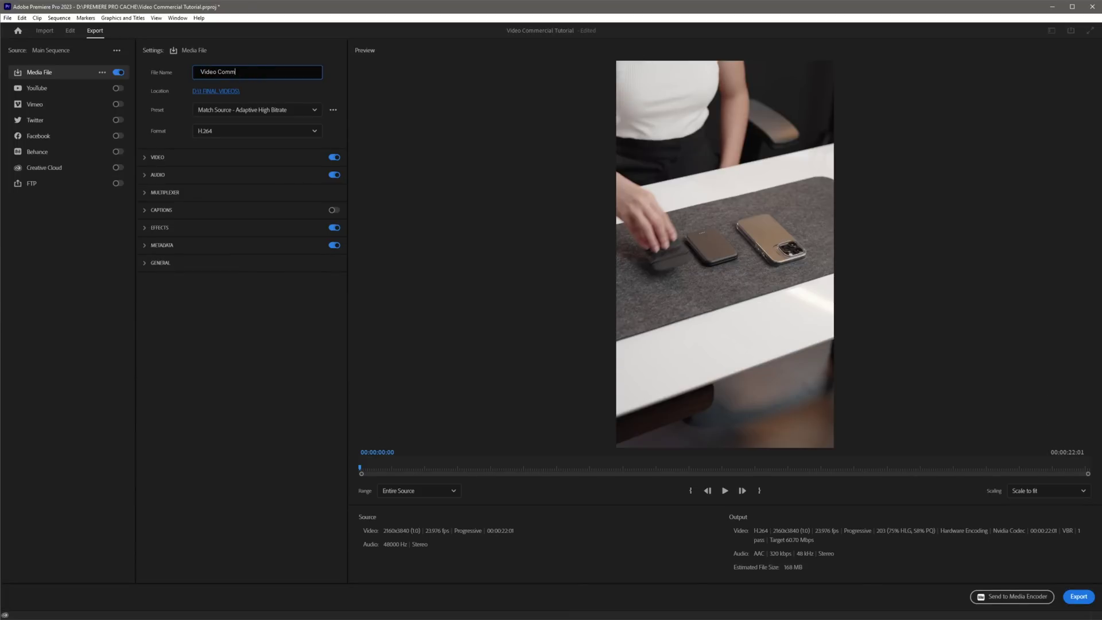
type("Video Commercial")
left_click(281, 112)
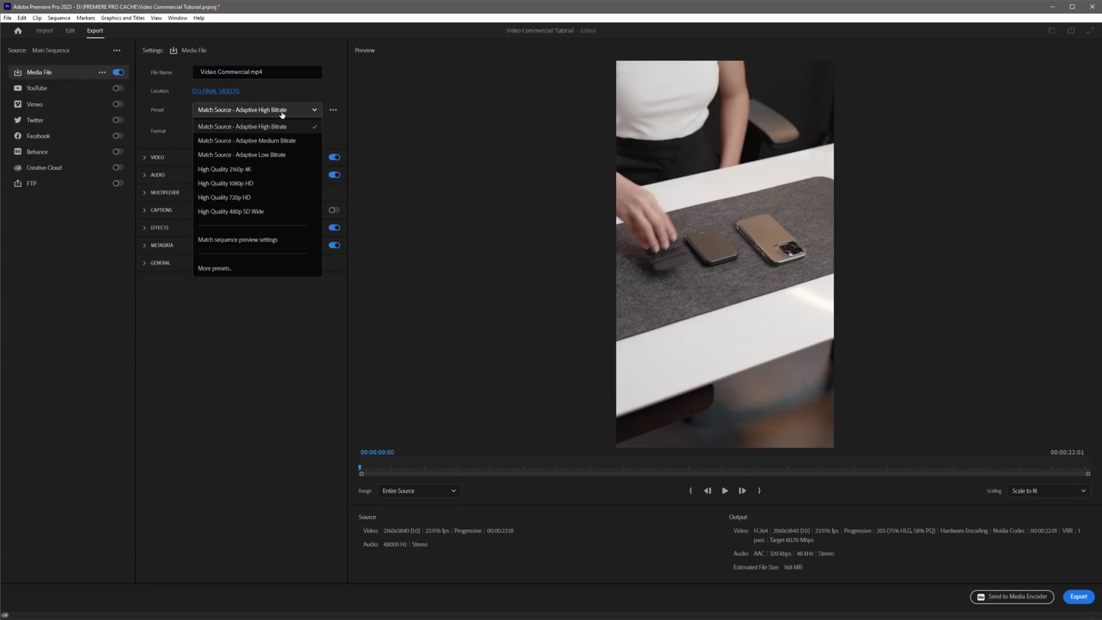
left_click(266, 127)
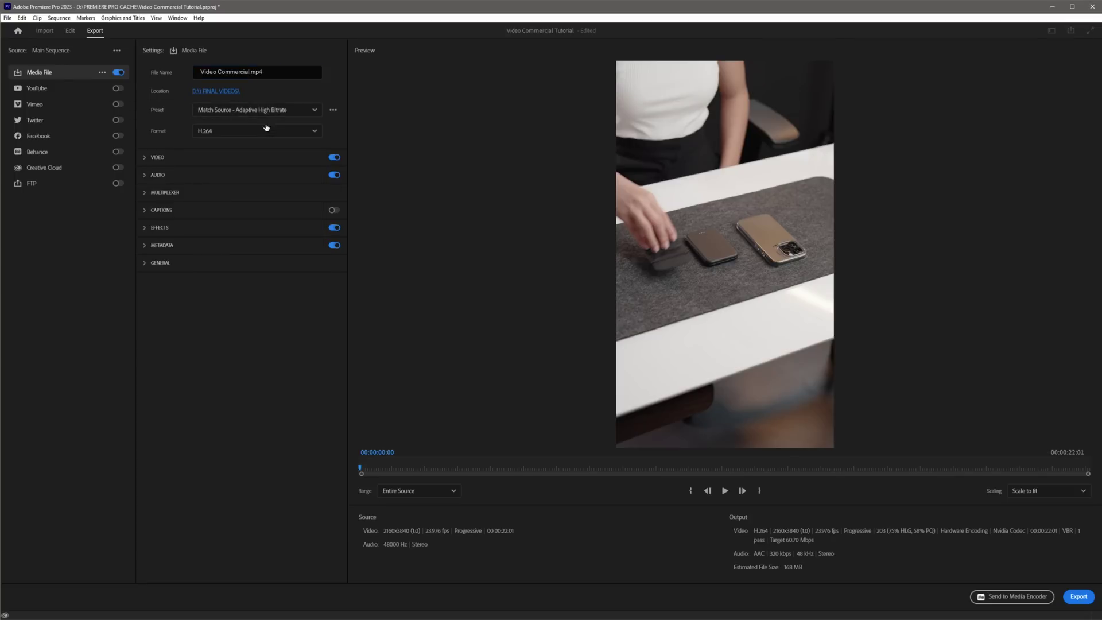
left_click(250, 134)
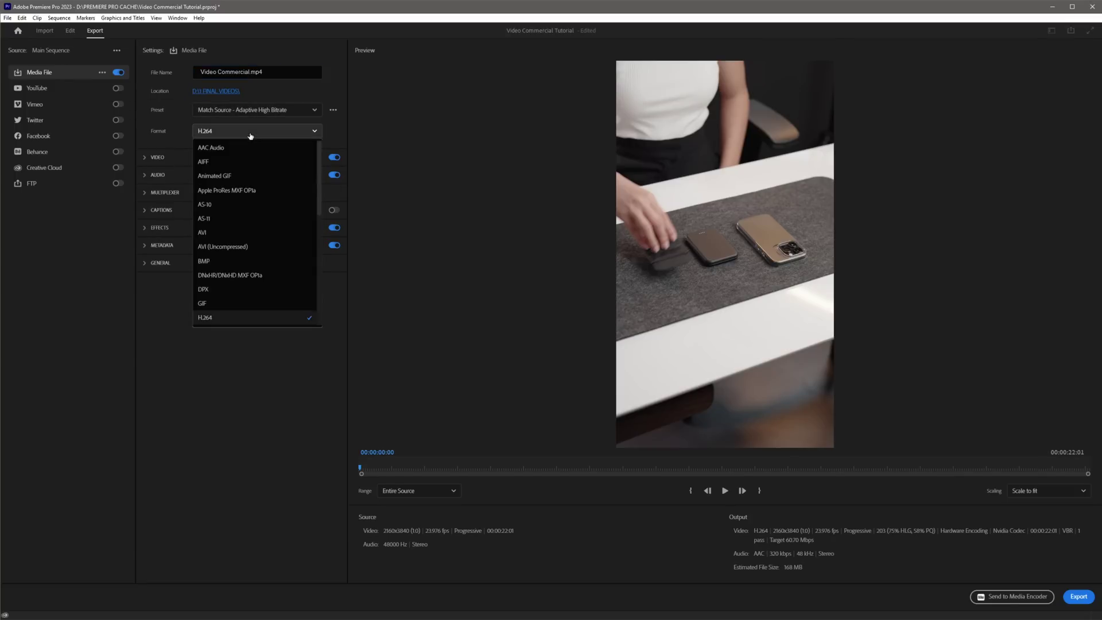
left_click(211, 318)
- Set the video bitrate encoding to VBR, 1 pass with a target bitrate of 50 Mbps and export the sequence
left_click(144, 161)
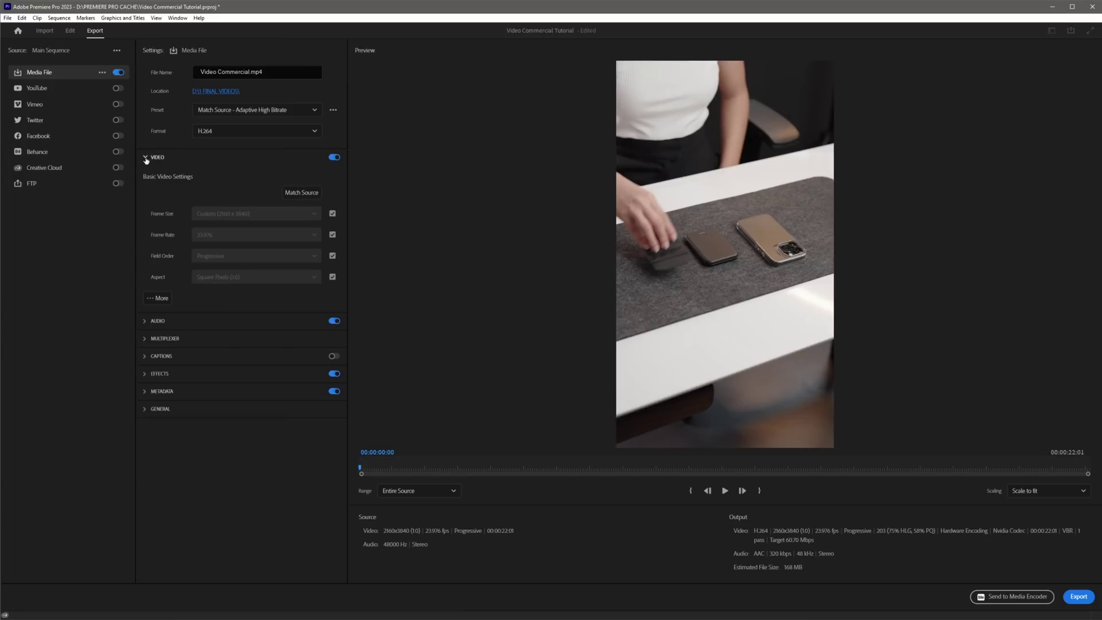
left_click(157, 299)
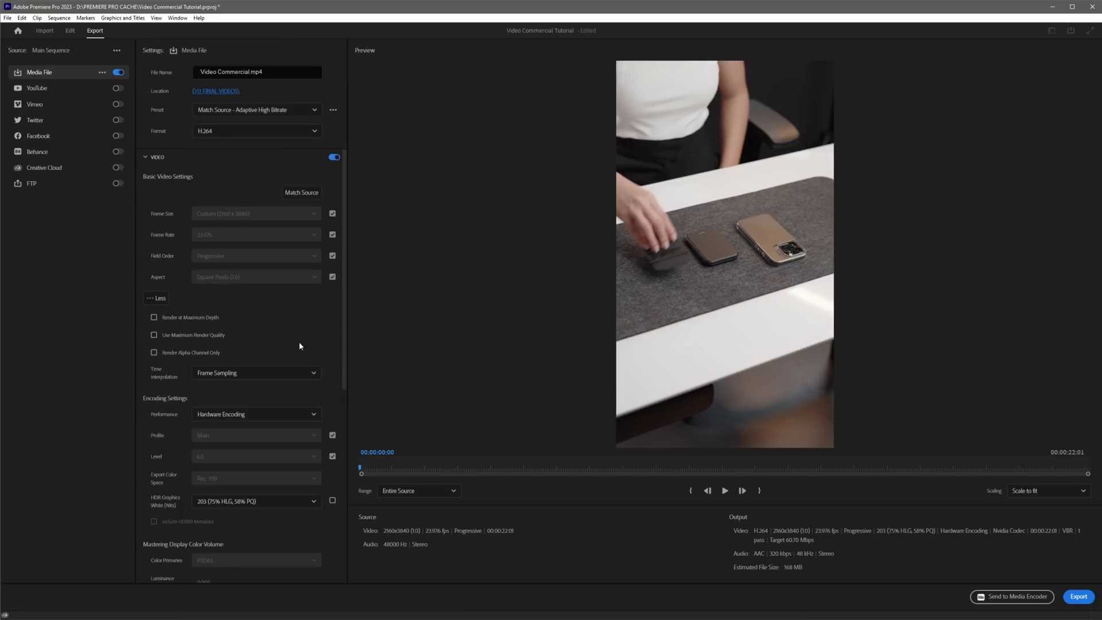
scroll(335, 337, "down", 5)
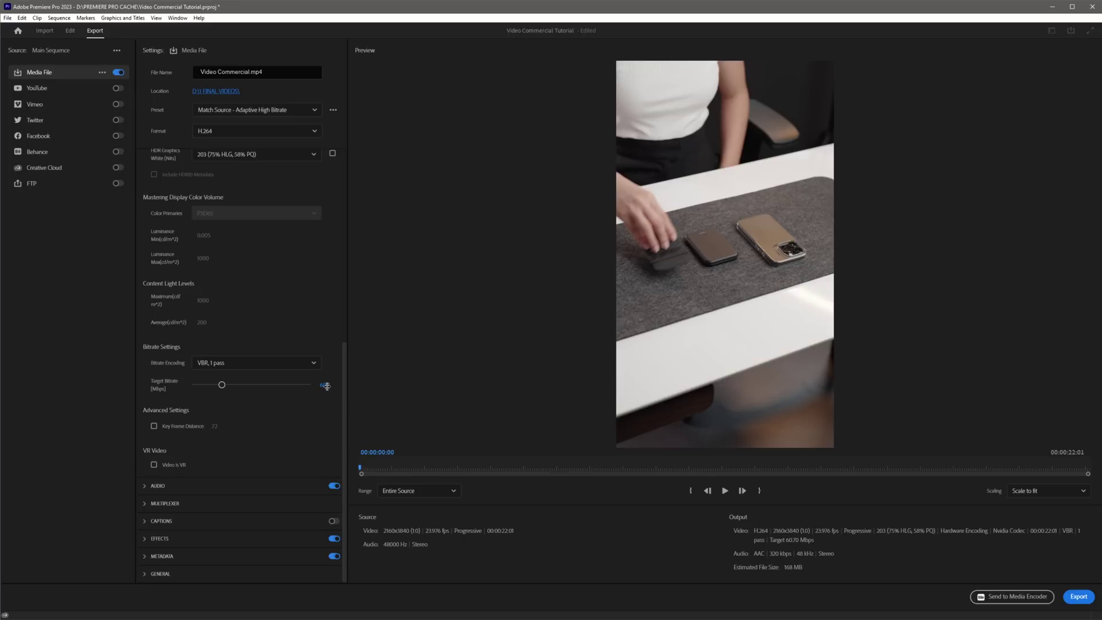
left_click(247, 366)
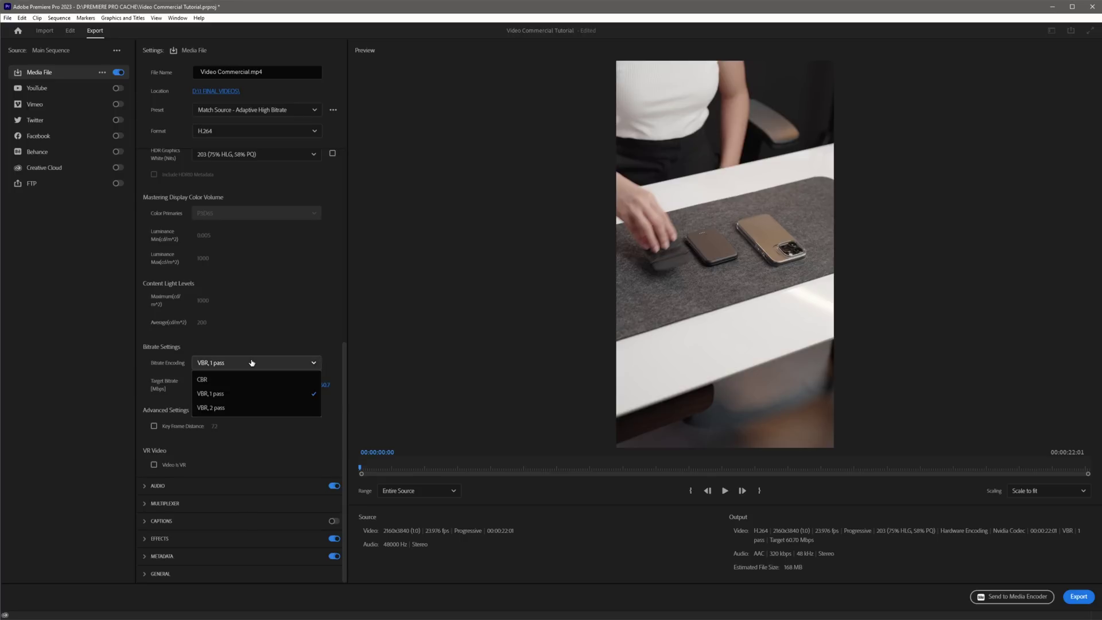
left_click(252, 396)
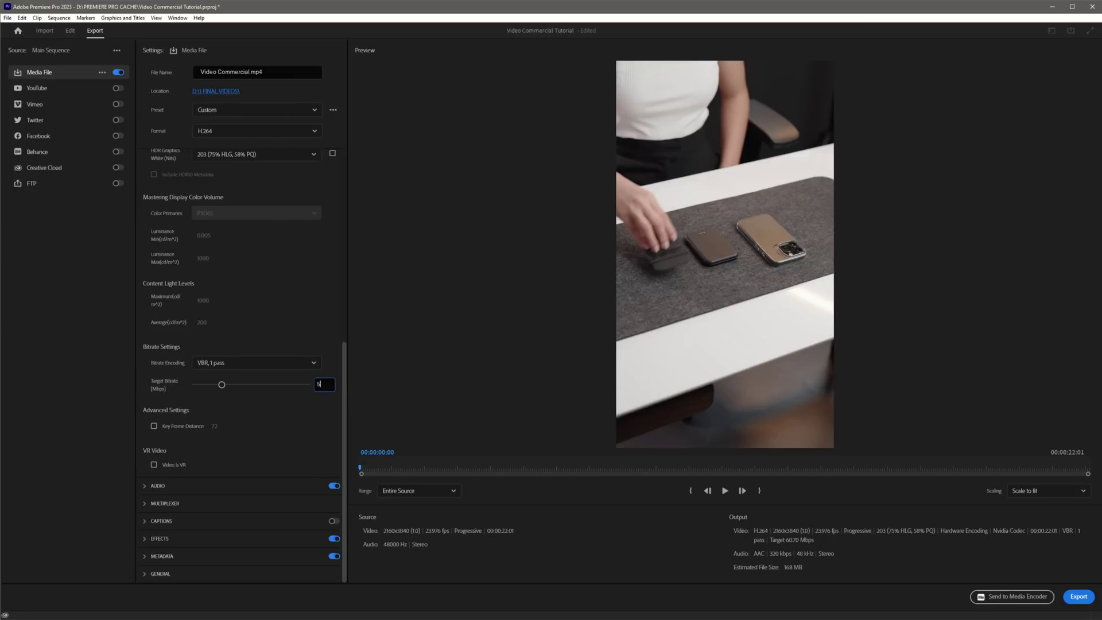
key("Return")
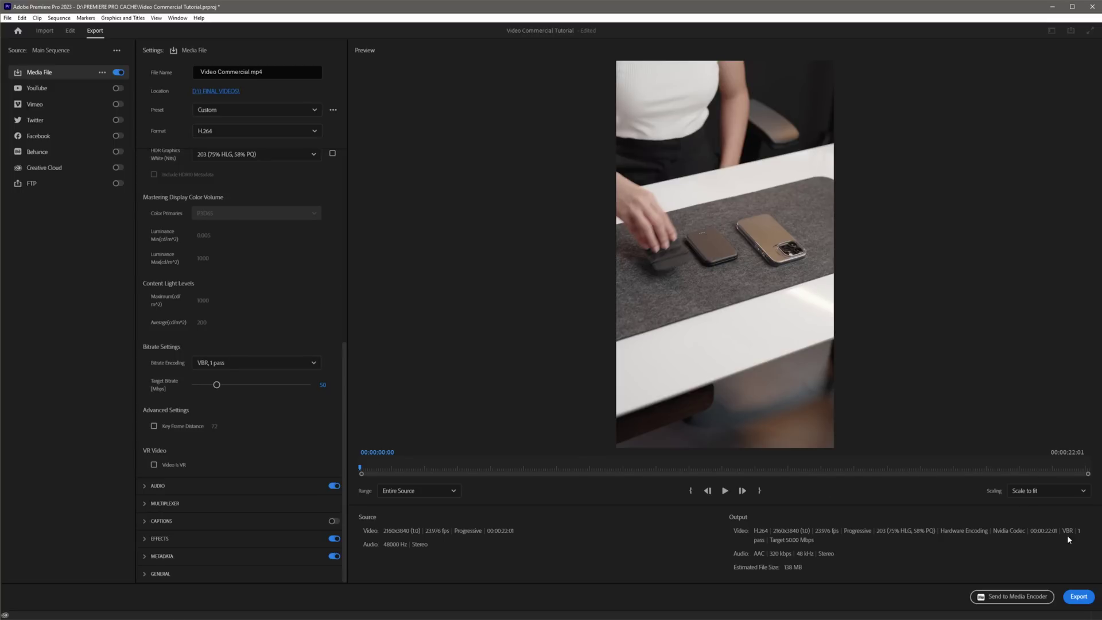
left_click(1074, 597)
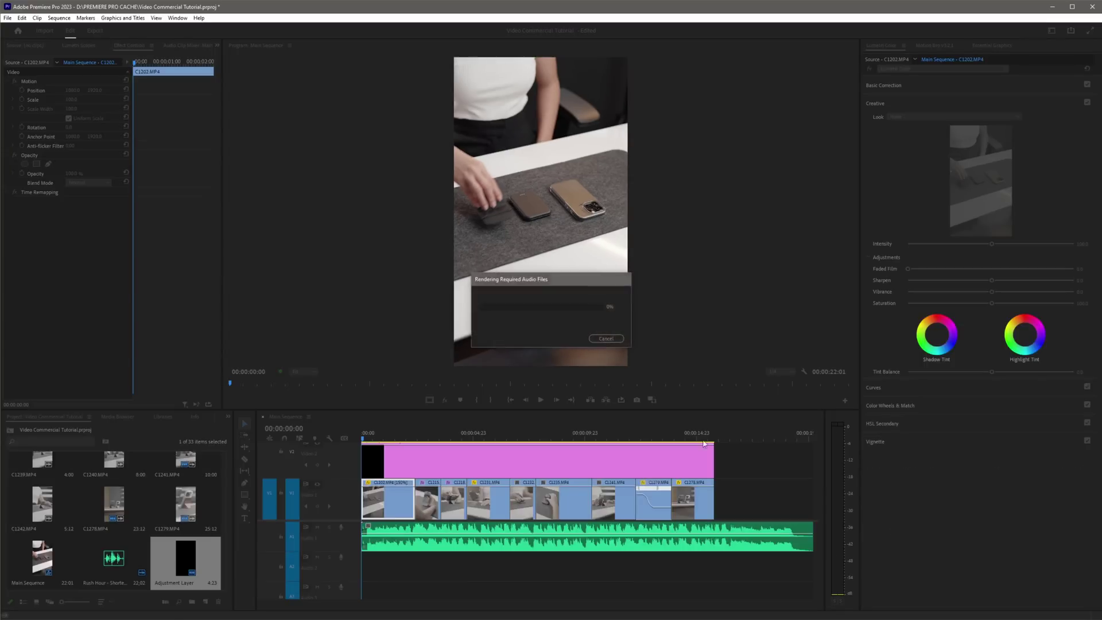